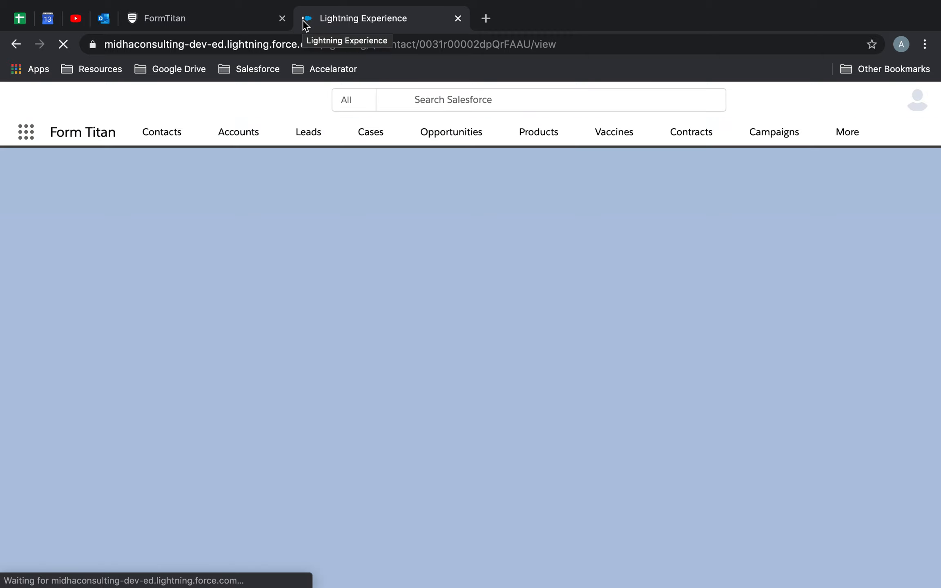
Open the Titan Opportunity record, review its details, products and attachments, and open its primary contact.
{"action": "left_click", "coordinate": [466, 143]}
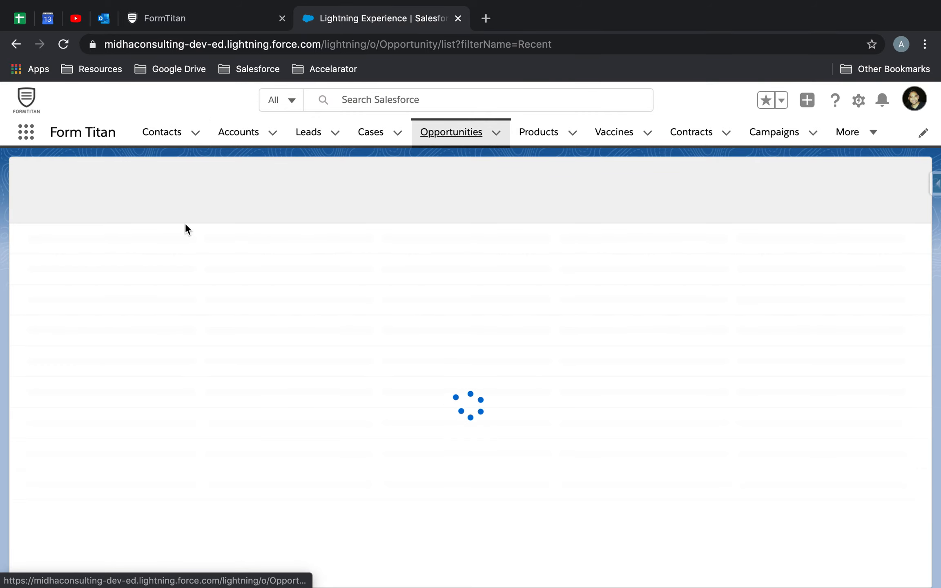
{"action": "left_click", "coordinate": [131, 255]}
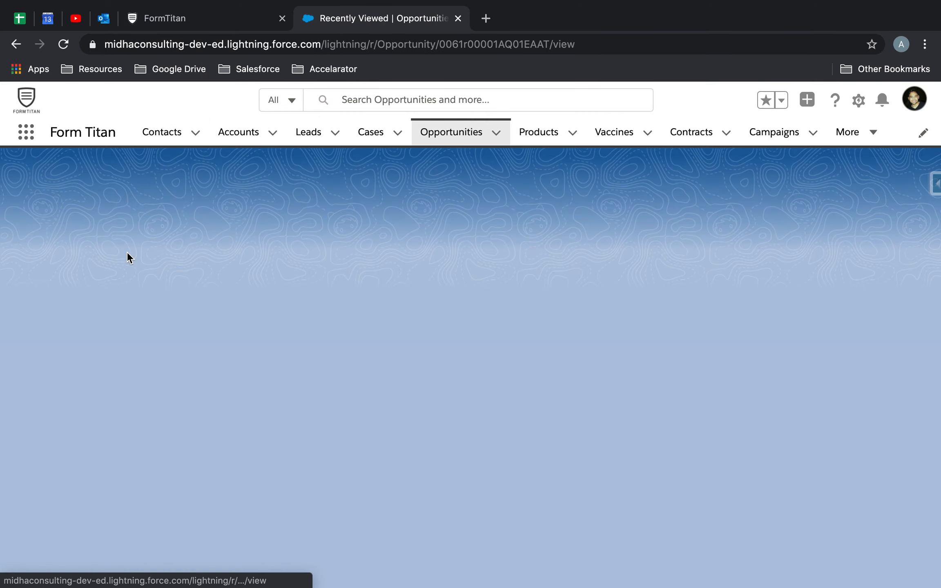
{"action": "scroll", "coordinate": [143, 335], "scroll_direction": "down", "scroll_amount": 10}
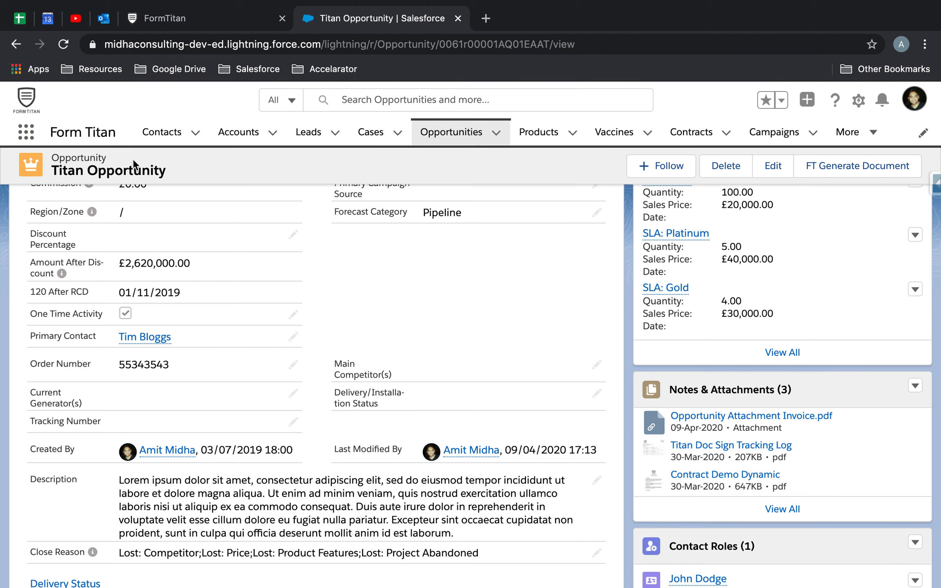
{"action": "scroll", "coordinate": [283, 306], "scroll_direction": "up", "scroll_amount": 2}
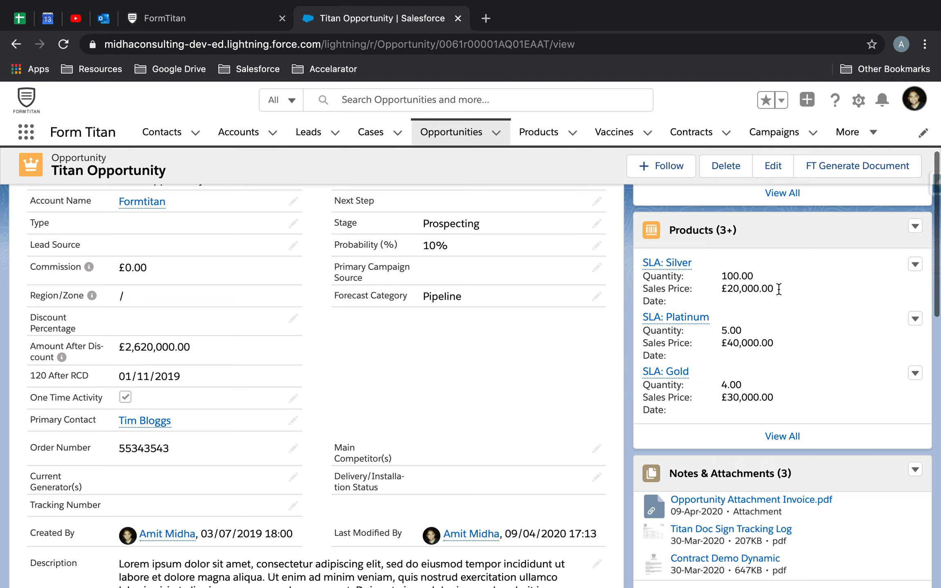
{"action": "left_click", "coordinate": [167, 422]}
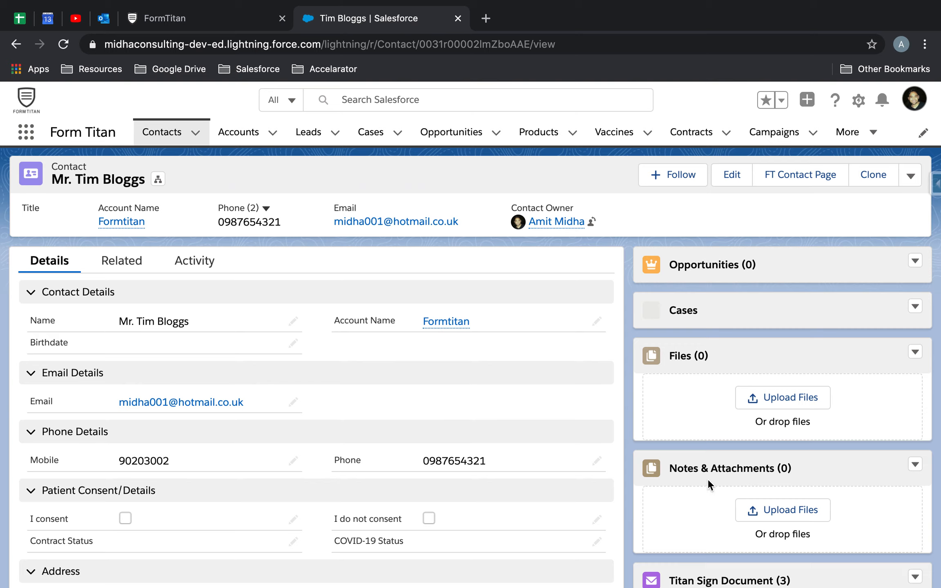
Switch to FormTitan Doc Sign and upload Titan Sign (Dontaed Amount).pdf to prepare it for signing.
{"action": "left_click", "coordinate": [216, 21]}
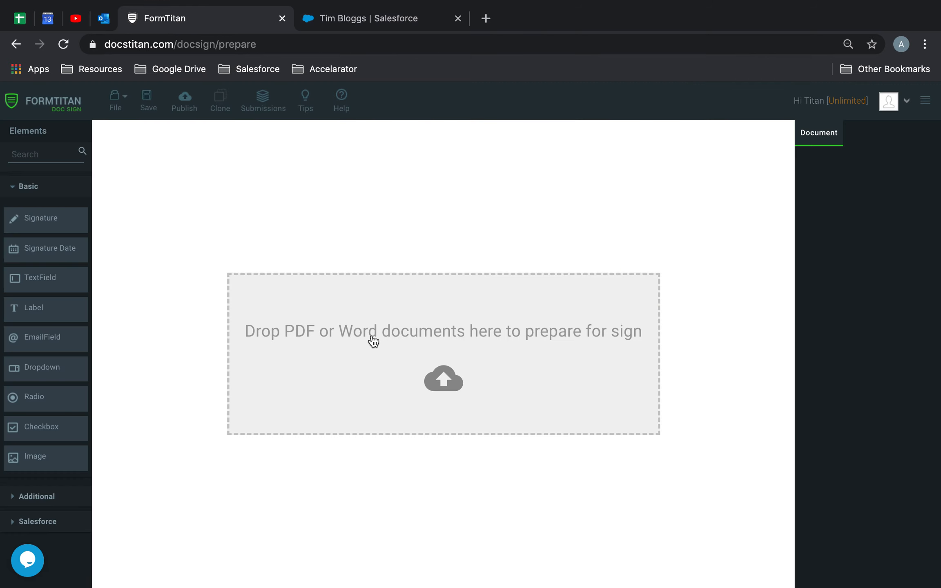
{"action": "left_click", "coordinate": [409, 369]}
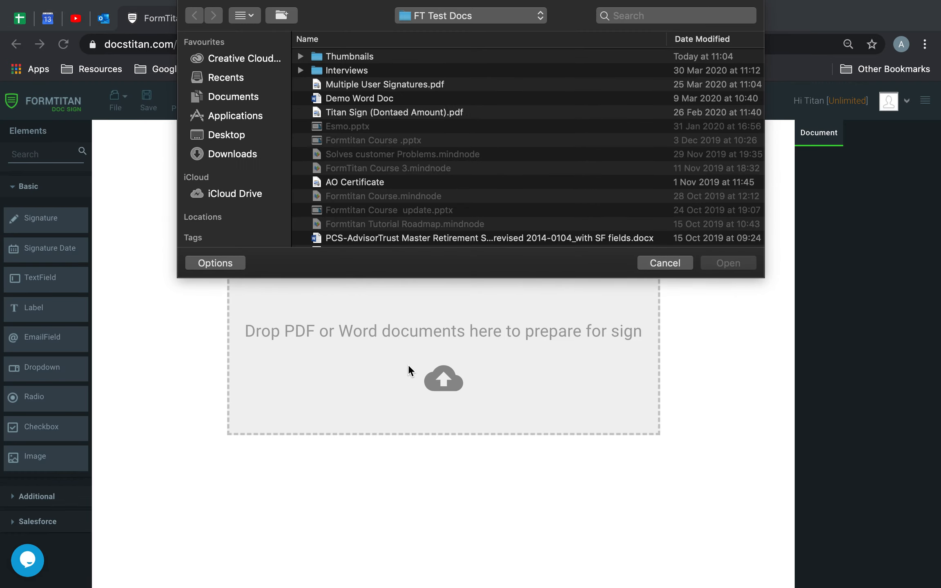
{"action": "double_click", "coordinate": [407, 113]}
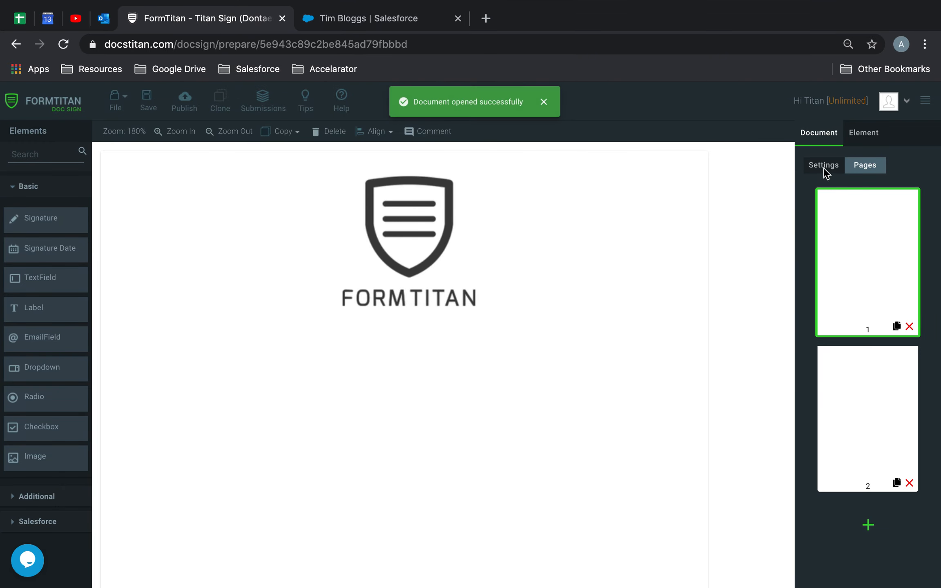
Rename the document as Tracking Log demo in its general settings.
{"action": "left_click", "coordinate": [823, 166]}
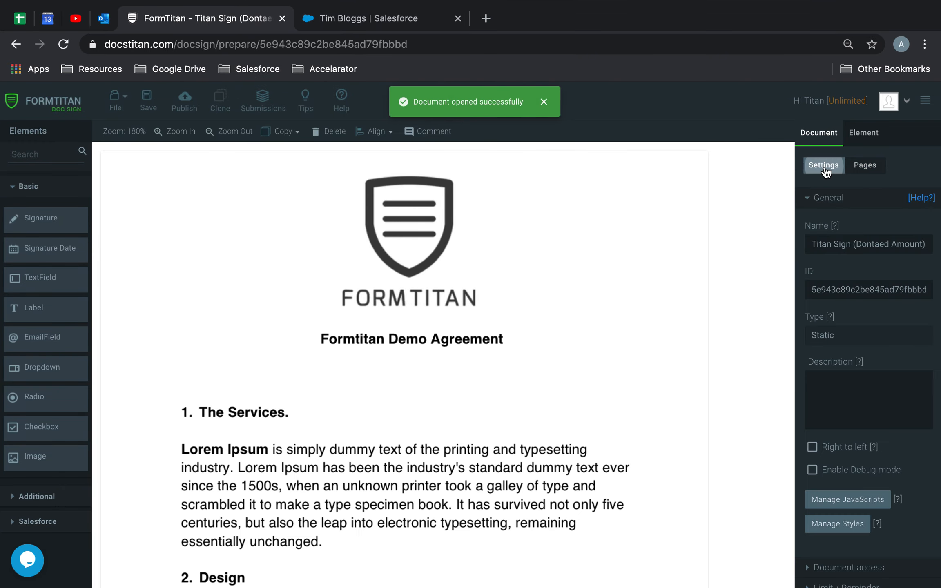
{"action": "triple_click", "coordinate": [857, 244]}
{"action": "key", "text": "BackSpace"}
{"action": "type", "text": "Trackign"}
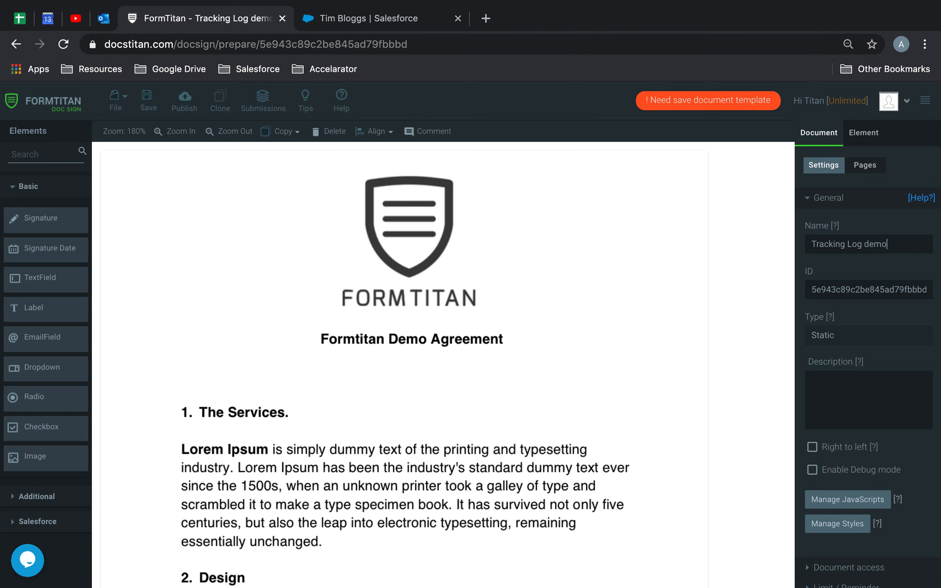
Place text fields in the First name, Last name and Donated Amount cells of the agreement's table.
{"action": "scroll", "coordinate": [417, 297], "scroll_direction": "down", "scroll_amount": 15}
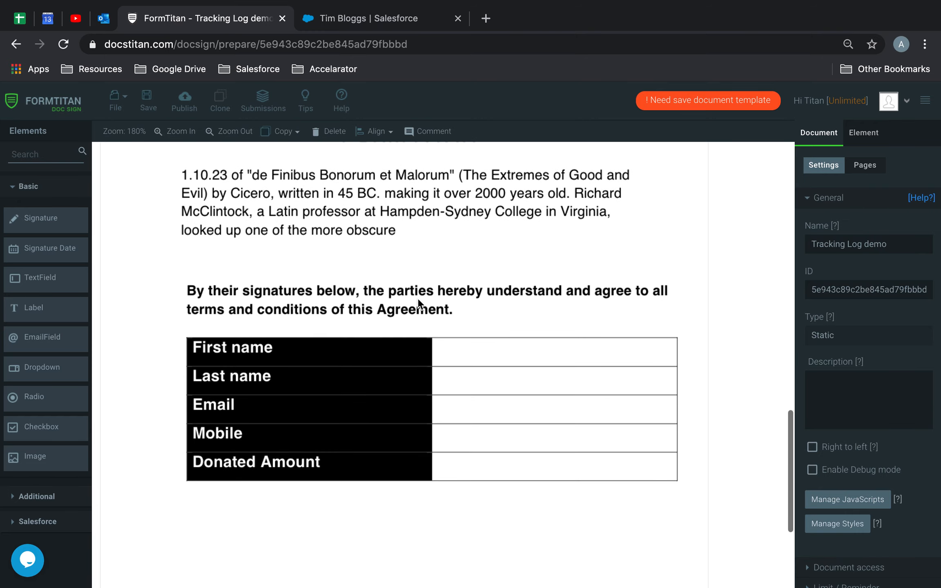
{"action": "left_click_drag", "start_coordinate": [42, 279], "coordinate": [679, 367]}
{"action": "key", "text": "super+v"}
{"action": "left_click_drag", "start_coordinate": [612, 371], "coordinate": [571, 469]}
{"action": "left_click", "coordinate": [599, 501]}
{"action": "key", "text": "super+v"}
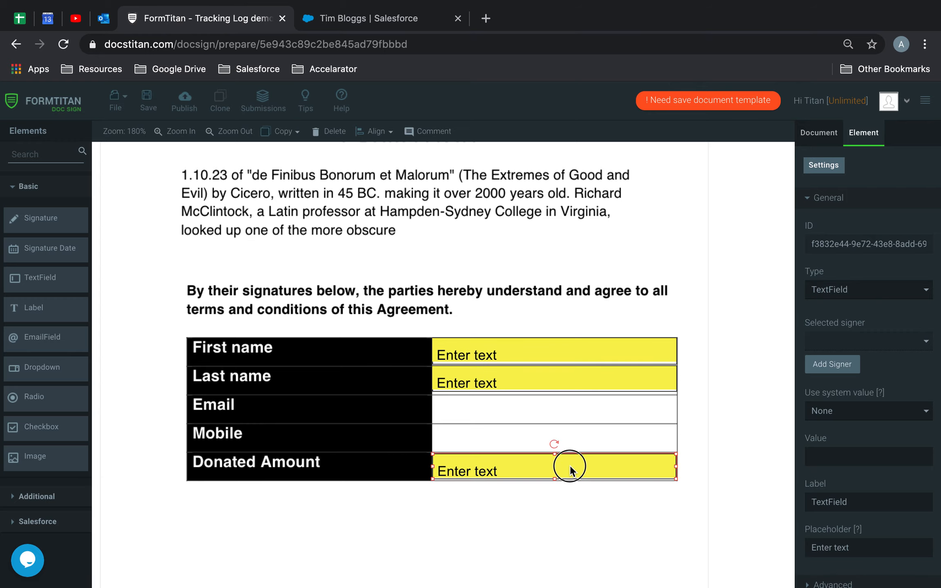
{"action": "left_click", "coordinate": [569, 539]}
Add a signature field above the Sign Here line, enlarged to cover most of the line's length.
{"action": "scroll", "coordinate": [569, 538], "scroll_direction": "down", "scroll_amount": 5}
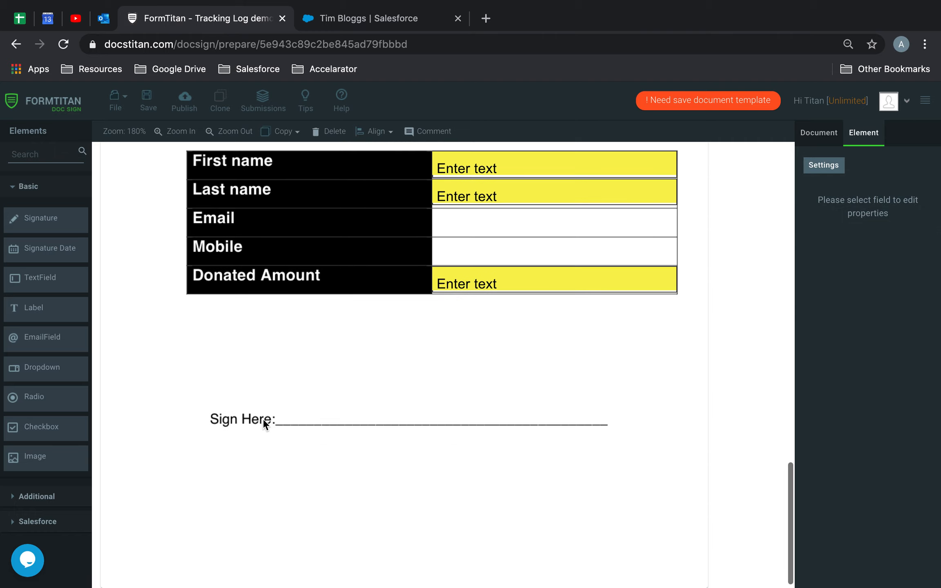
{"action": "mouse_move", "coordinate": [57, 222]}
{"action": "left_mouse_down"}
{"action": "mouse_move", "coordinate": [46, 212]}
{"action": "mouse_move", "coordinate": [308, 322]}
{"action": "left_mouse_up"}
{"action": "mouse_move", "coordinate": [425, 361]}
{"action": "left_mouse_down"}
{"action": "mouse_move", "coordinate": [546, 373]}
{"action": "mouse_move", "coordinate": [609, 399]}
{"action": "mouse_move", "coordinate": [599, 395]}
{"action": "left_mouse_up"}
{"action": "left_click_drag", "start_coordinate": [530, 373], "coordinate": [511, 391]}
Tag the First name text field as firstname and the Last name text field as lastname.
{"action": "scroll", "coordinate": [609, 286], "scroll_direction": "up", "scroll_amount": 2}
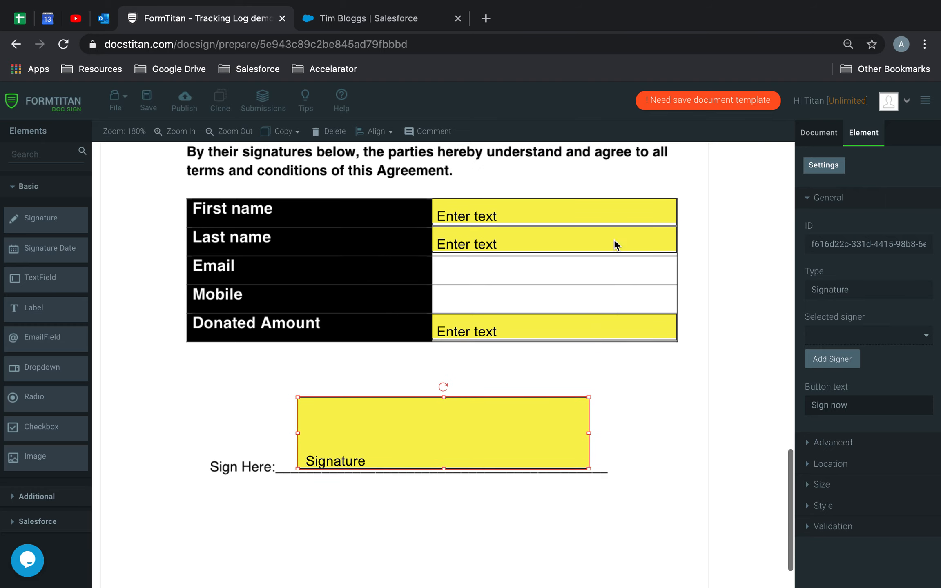
{"action": "left_click", "coordinate": [612, 217]}
{"action": "scroll", "coordinate": [884, 443], "scroll_direction": "down", "scroll_amount": 2}
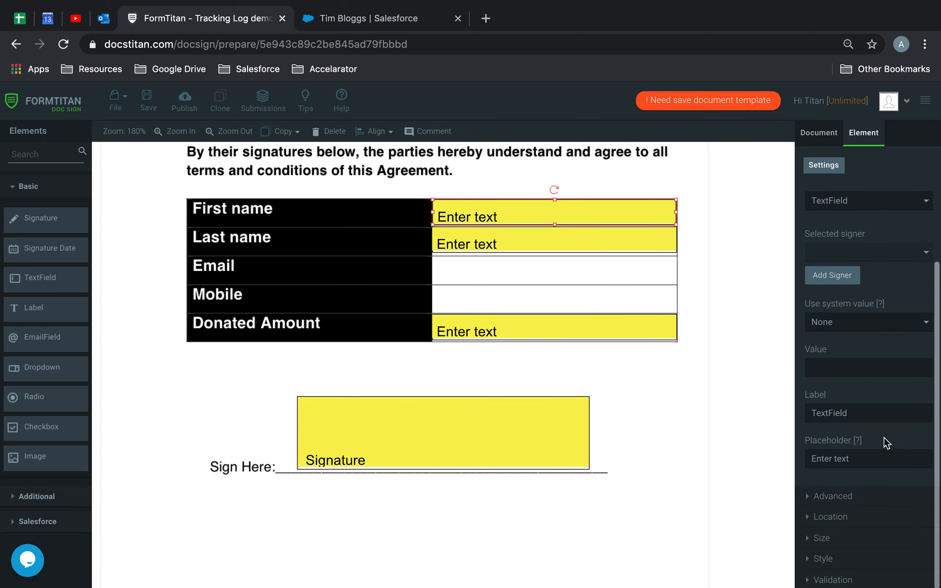
{"action": "left_click", "coordinate": [822, 505]}
{"action": "left_click", "coordinate": [850, 274]}
{"action": "type", "text": "firstname"}
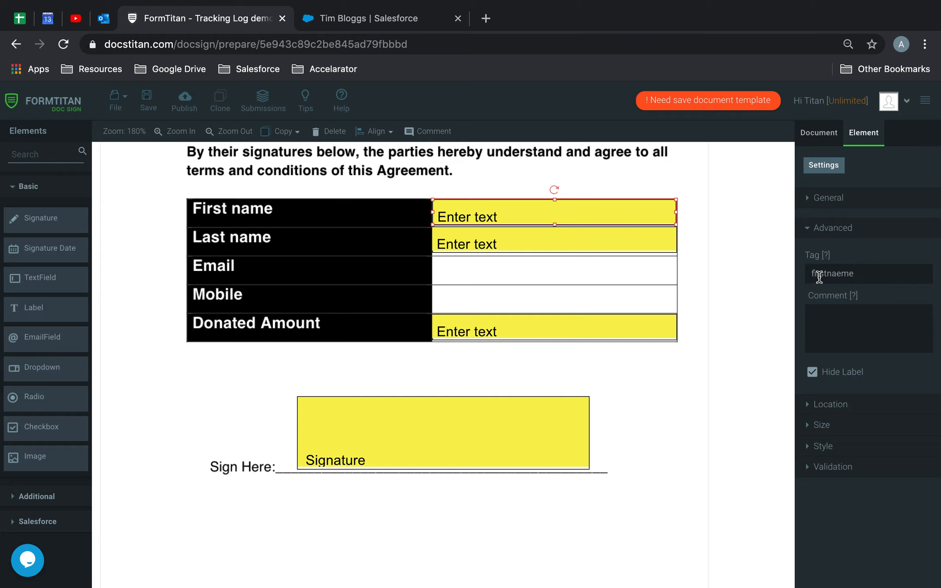
{"action": "left_click", "coordinate": [618, 247]}
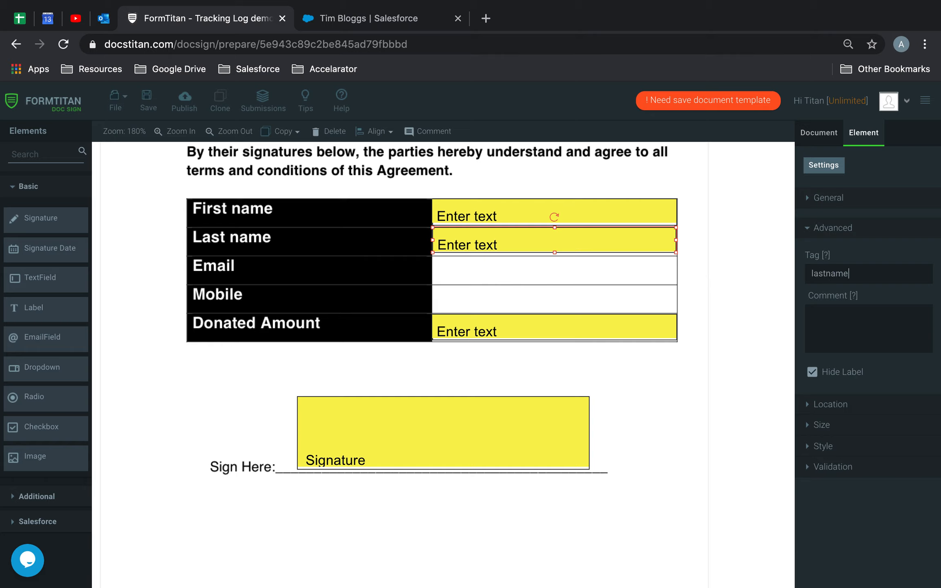
Tag the Donated Amount text field for the opportunity amount and tag the signature field as signature.
{"action": "left_click", "coordinate": [570, 317]}
{"action": "left_click", "coordinate": [850, 273]}
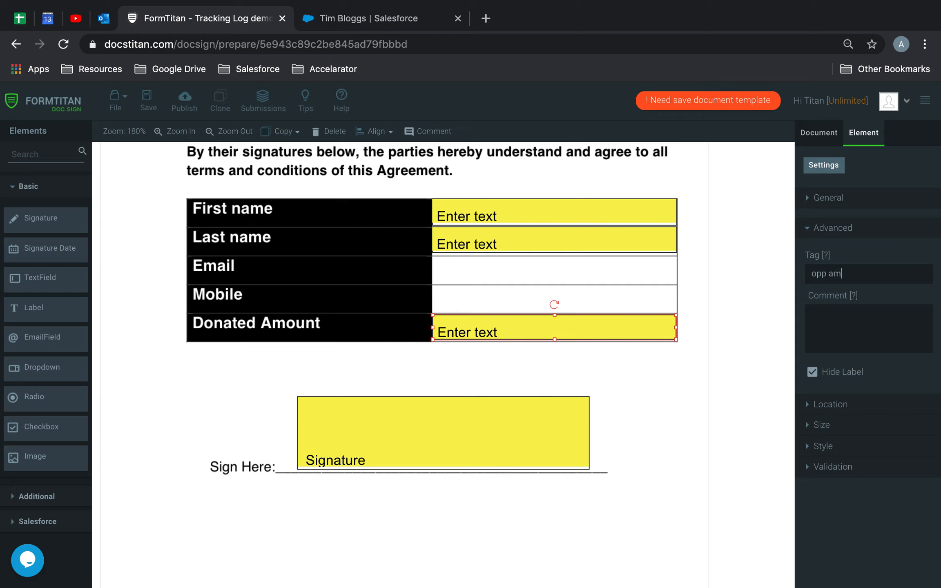
{"action": "left_click", "coordinate": [553, 416]}
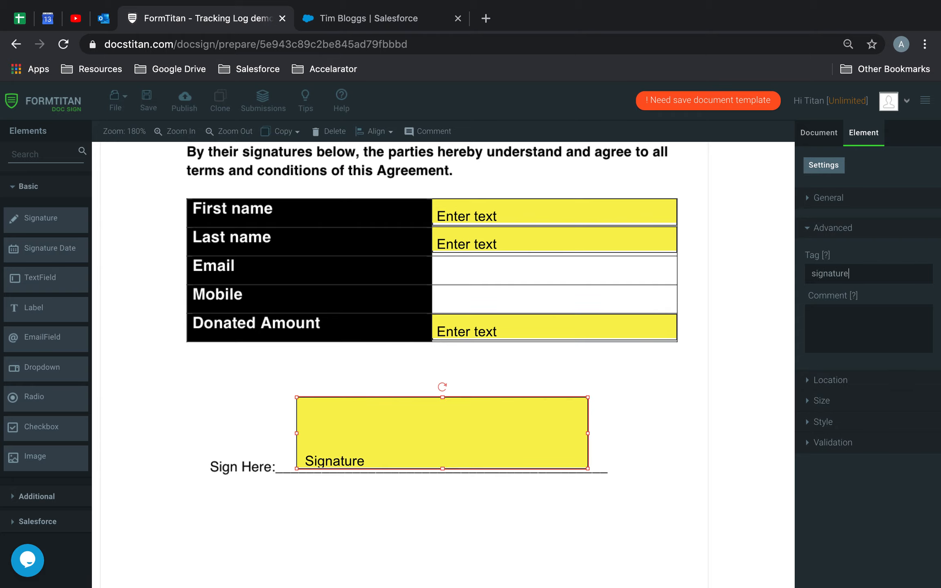
{"action": "left_click", "coordinate": [822, 199]}
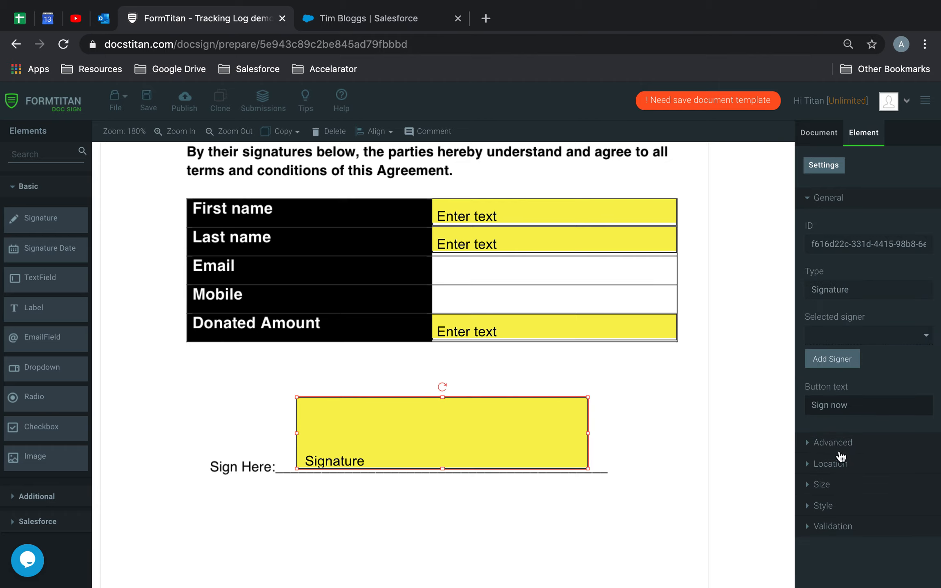
Set the document access to Dynamic, removing the blank signer entry added under private access.
{"action": "left_click", "coordinate": [821, 135]}
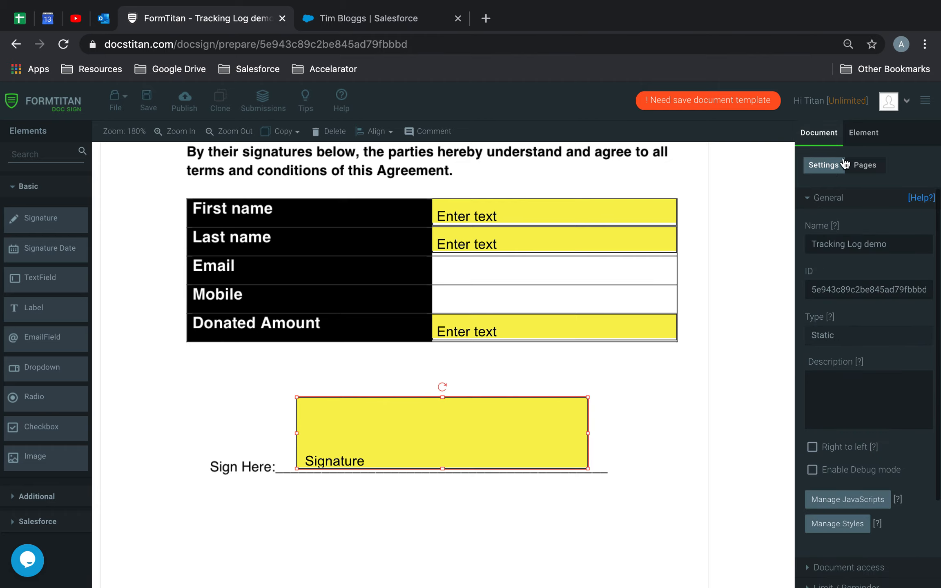
{"action": "scroll", "coordinate": [850, 317], "scroll_direction": "down", "scroll_amount": 2}
{"action": "left_click", "coordinate": [824, 454]}
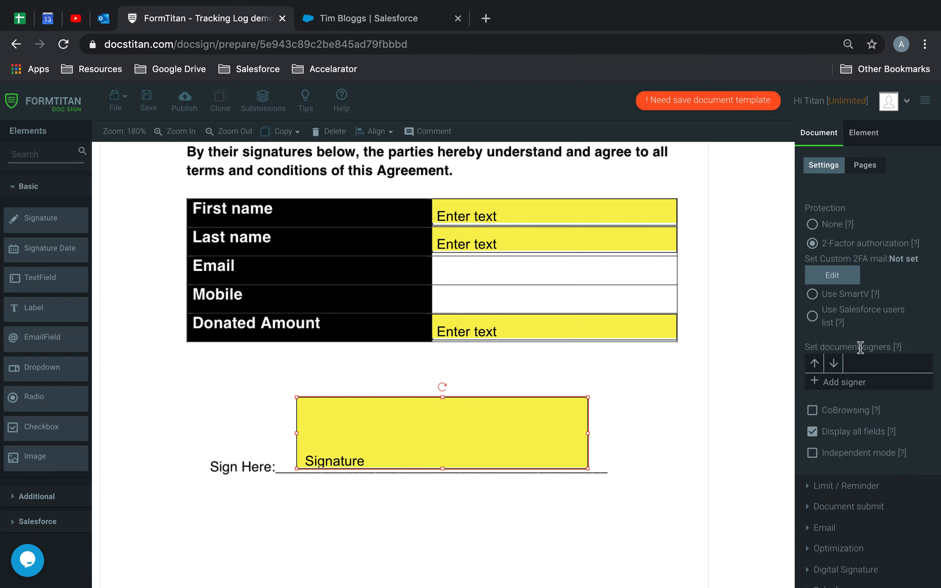
{"action": "left_click", "coordinate": [845, 383]}
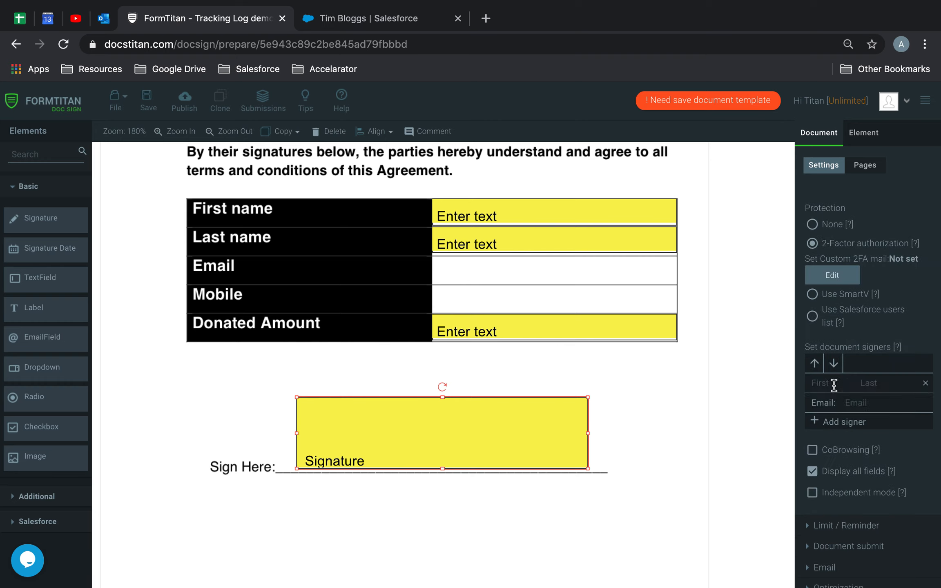
{"action": "left_click", "coordinate": [925, 383]}
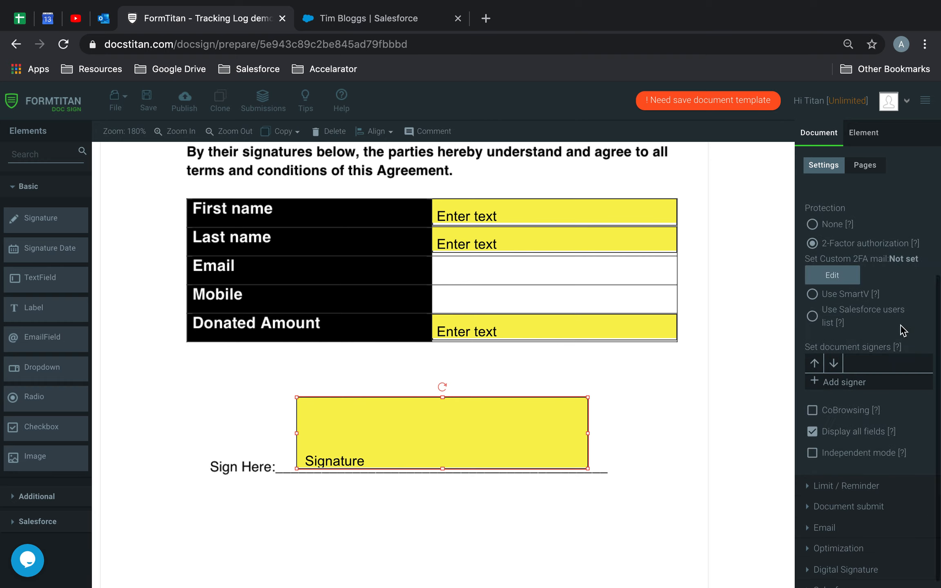
{"action": "left_click", "coordinate": [822, 231]}
{"action": "left_click", "coordinate": [814, 272]}
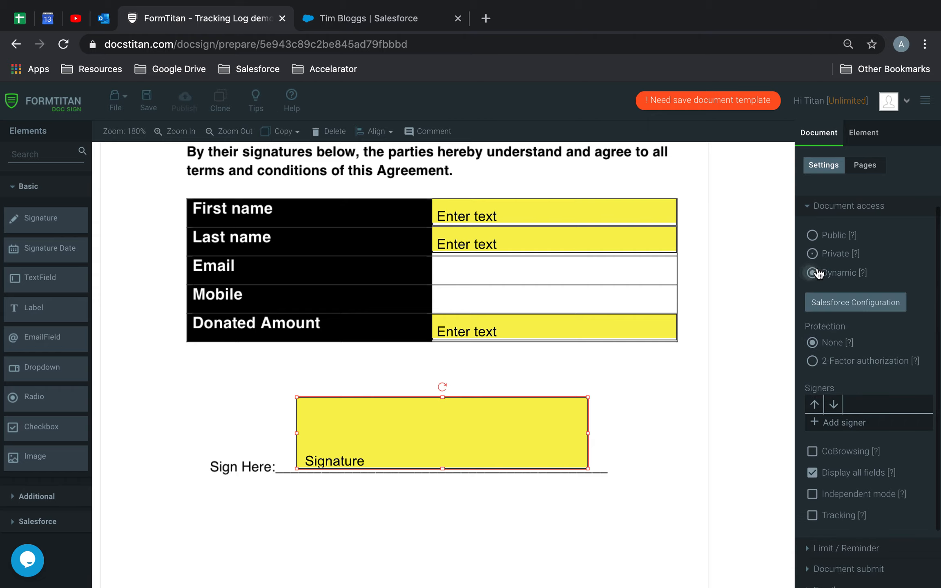
Add a document signer named Primary Contact.
{"action": "left_click", "coordinate": [832, 425]}
{"action": "type", "text": "Primary Contact 0"}
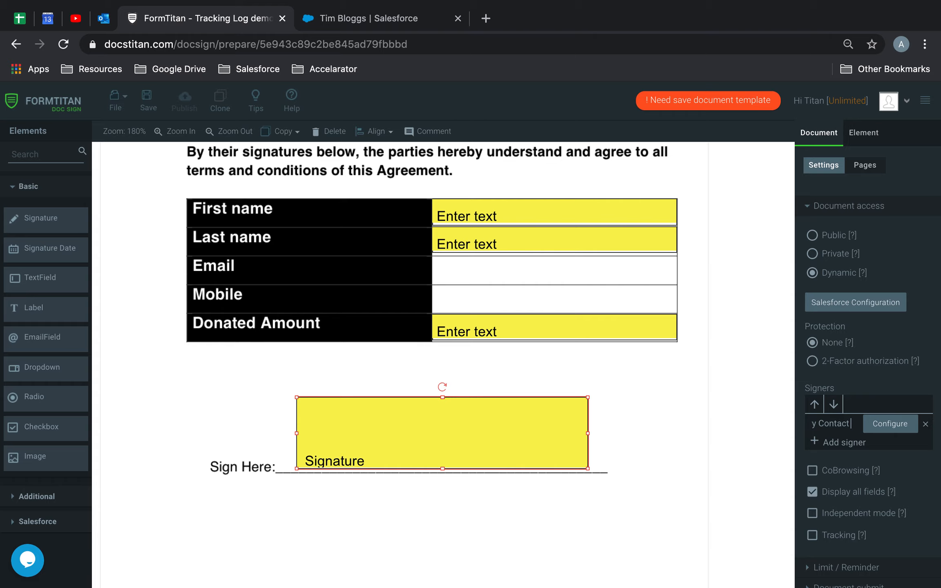
{"action": "type", "text": "PP"}
{"action": "left_click", "coordinate": [504, 218]}
{"action": "left_click", "coordinate": [513, 236], "text": "shift"}
{"action": "left_click", "coordinate": [498, 322], "text": "shift"}
{"action": "left_click", "coordinate": [470, 430], "text": "shift"}
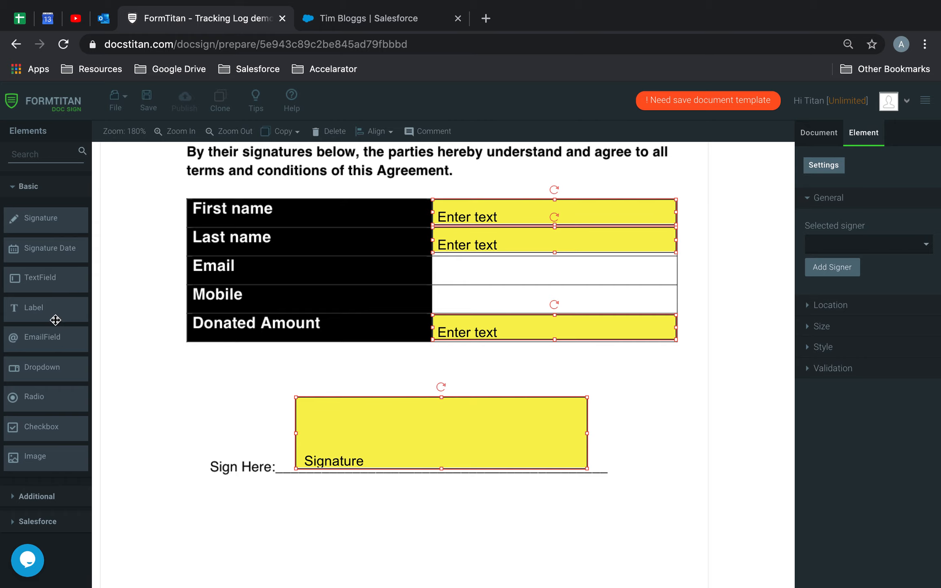
Add a text field below the Sign Here line and enlarge it to a wide box spanning the line's width.
{"action": "left_click_drag", "start_coordinate": [46, 285], "coordinate": [280, 522]}
{"action": "scroll", "coordinate": [354, 461], "scroll_direction": "down", "scroll_amount": 2}
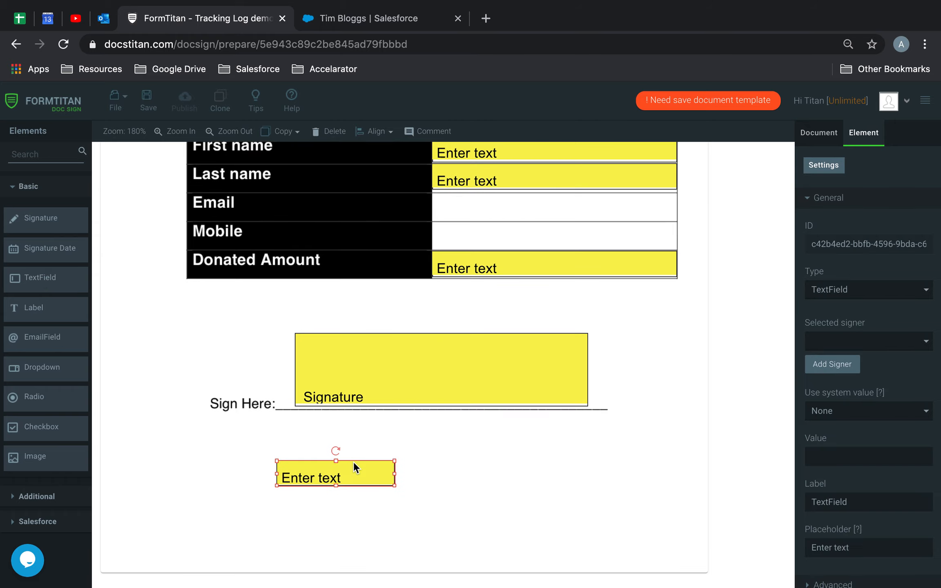
{"action": "left_click_drag", "start_coordinate": [394, 485], "coordinate": [688, 557]}
{"action": "left_click_drag", "start_coordinate": [596, 493], "coordinate": [529, 479]}
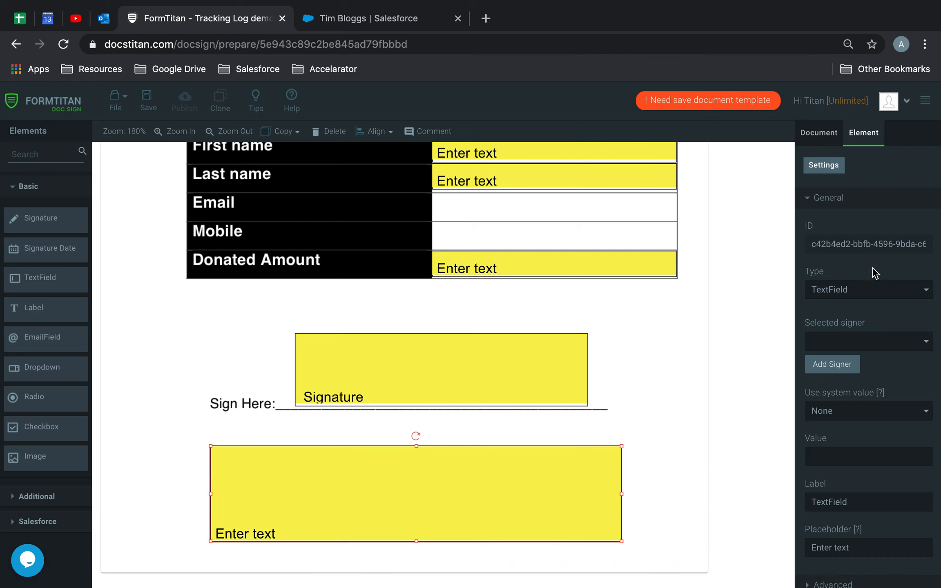
Clear the large text field's placeholder, replace its label, and set its tag to Contact ID.
{"action": "scroll", "coordinate": [850, 421], "scroll_direction": "down", "scroll_amount": 2}
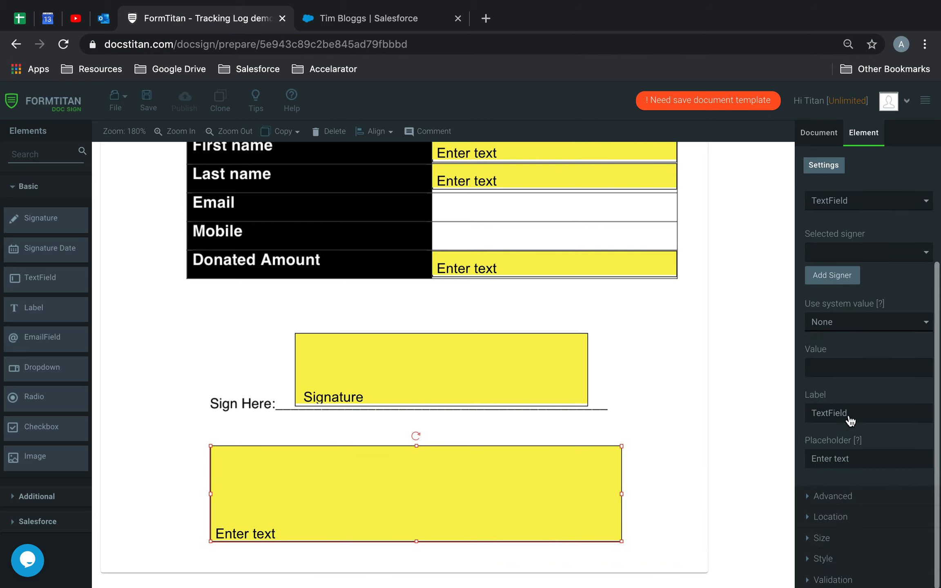
{"action": "triple_click", "coordinate": [857, 458]}
{"action": "key", "text": "BackSpace"}
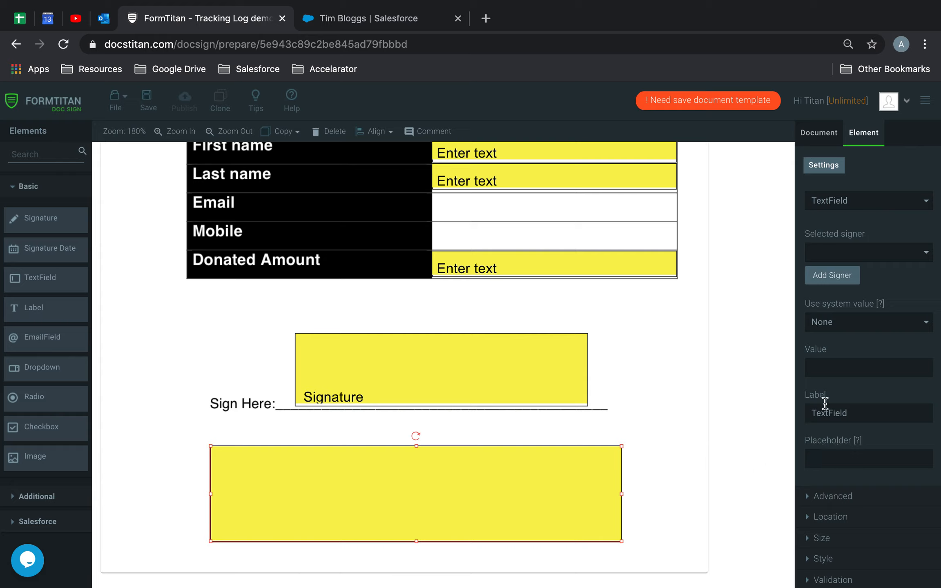
{"action": "triple_click", "coordinate": [859, 412]}
{"action": "type", "text": "Copn"}
{"action": "left_click", "coordinate": [837, 497]}
{"action": "left_click", "coordinate": [871, 277]}
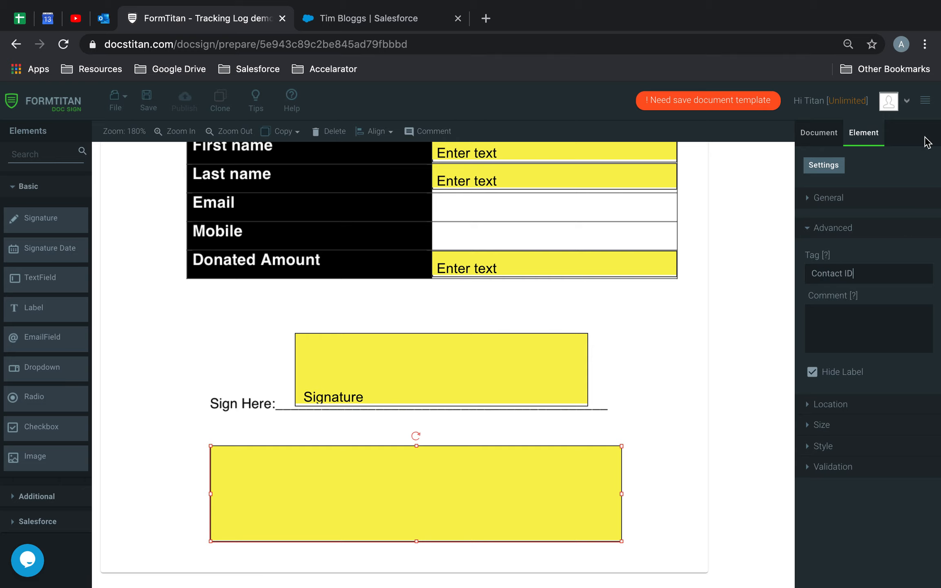
Assign the Primary Contact signer to all four text fields and the signature field together.
{"action": "left_click", "coordinate": [808, 197]}
{"action": "left_click", "coordinate": [818, 138]}
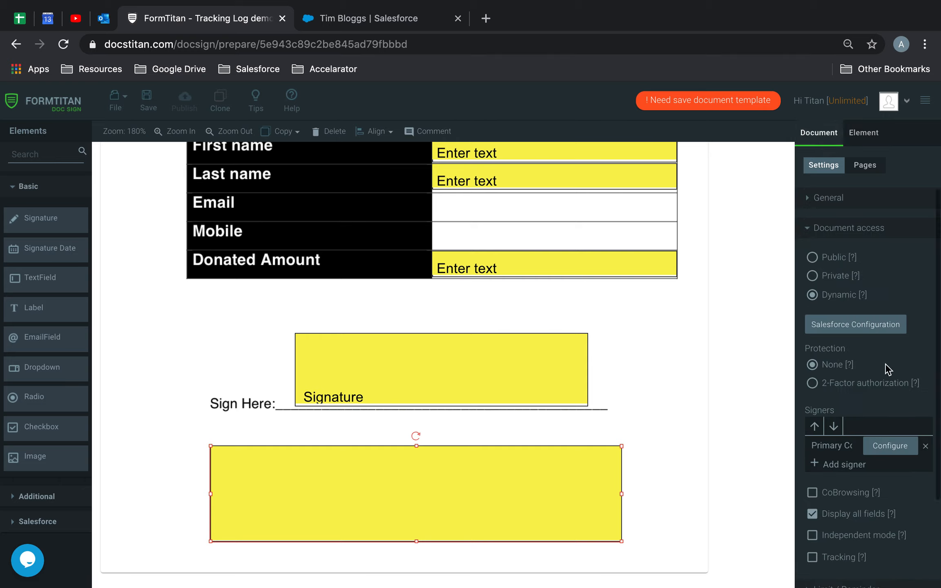
{"action": "left_click", "coordinate": [594, 159]}
{"action": "left_click", "coordinate": [592, 182], "text": "shift"}
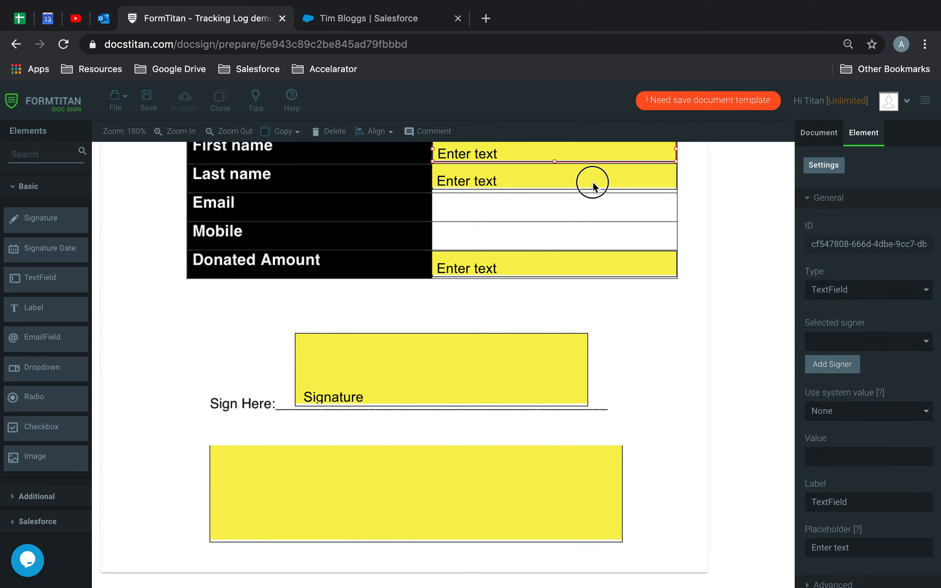
{"action": "left_click", "coordinate": [568, 261], "text": "shift"}
{"action": "left_click", "coordinate": [507, 357], "text": "shift"}
{"action": "left_click", "coordinate": [502, 510], "text": "shift"}
{"action": "left_click", "coordinate": [855, 247]}
{"action": "left_click", "coordinate": [847, 254]}
{"action": "left_click", "coordinate": [835, 268]}
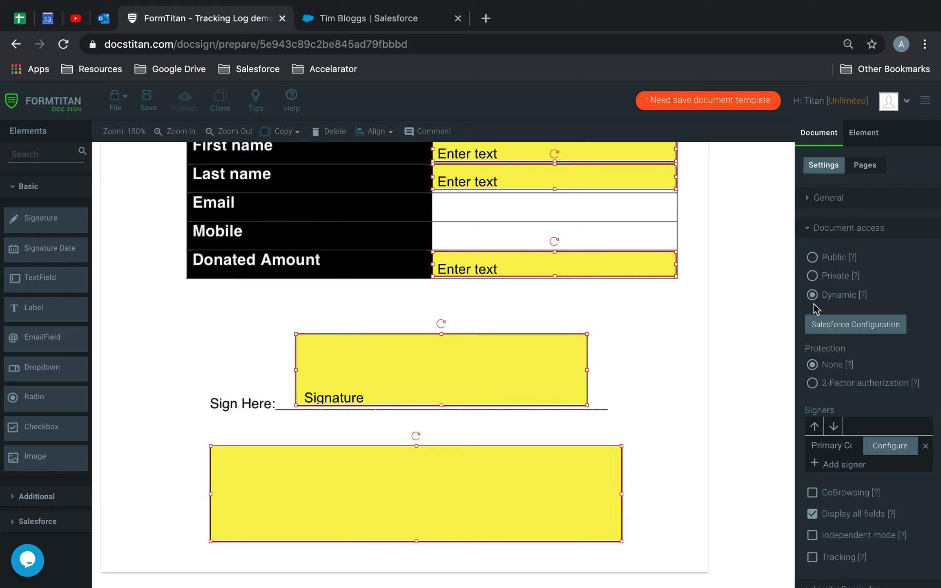
Set the Salesforce configuration's object to Opportunity, enable Allow Salesforce Button, and apply it.
{"action": "left_click", "coordinate": [856, 325]}
{"action": "left_click", "coordinate": [292, 312]}
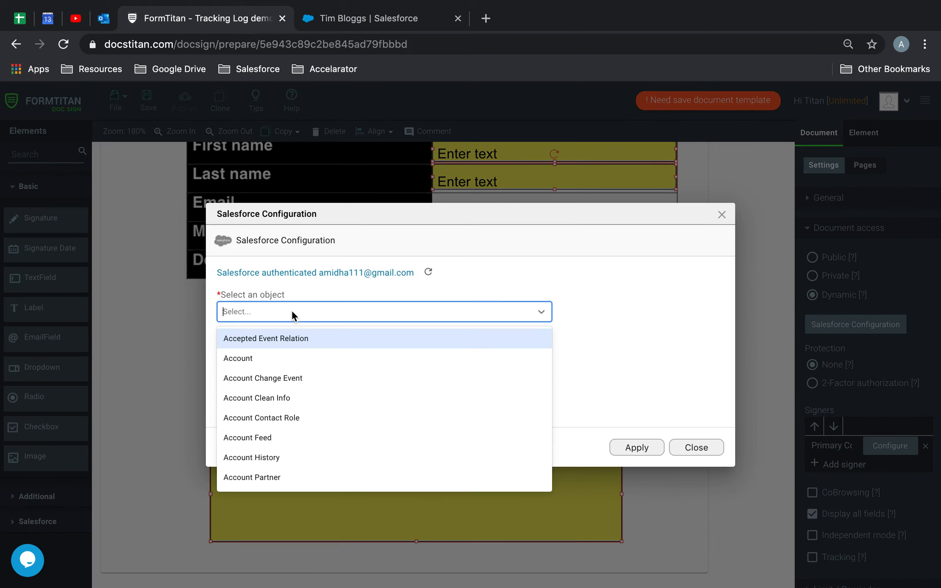
{"action": "type", "text": "opp"}
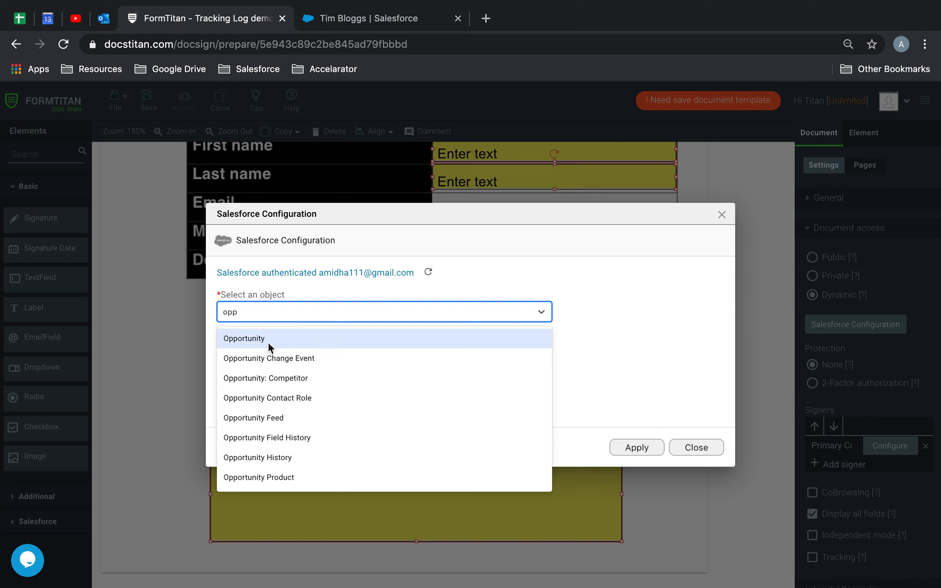
{"action": "left_click", "coordinate": [268, 347]}
{"action": "left_click", "coordinate": [256, 371]}
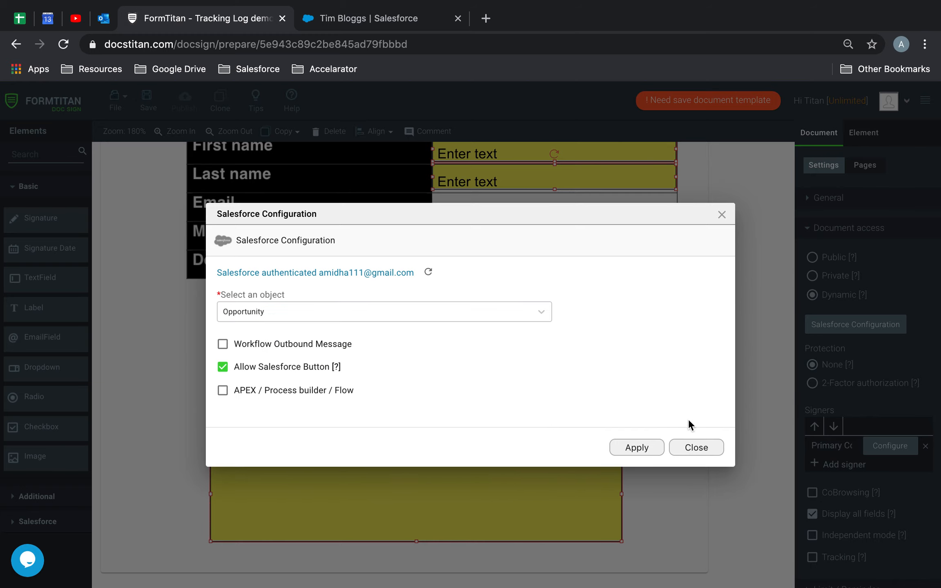
{"action": "left_click", "coordinate": [639, 447]}
Configure the Primary Contact signer to get data from Salesforce by adding the Opportunity object.
{"action": "scroll", "coordinate": [858, 499], "scroll_direction": "down", "scroll_amount": 3}
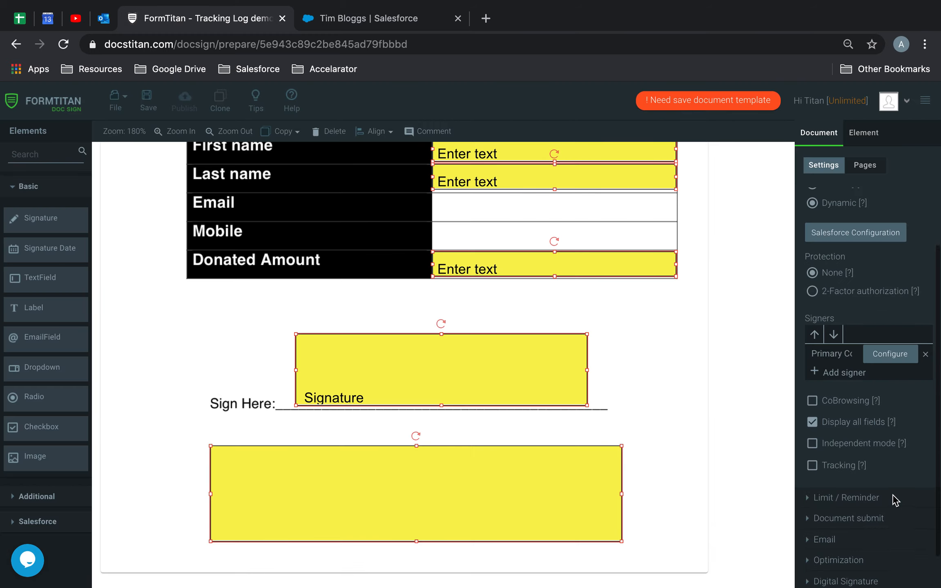
{"action": "left_click", "coordinate": [905, 330]}
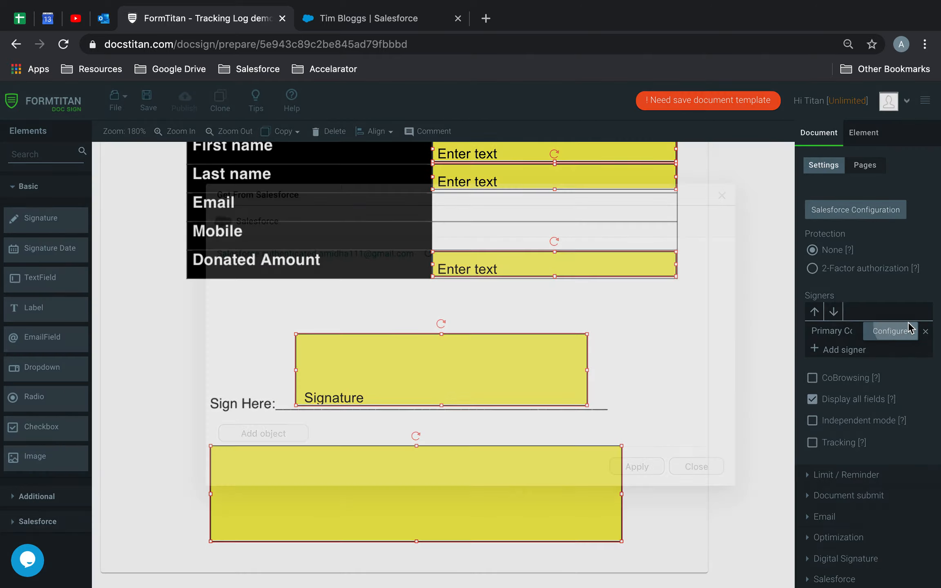
{"action": "left_click", "coordinate": [269, 424]}
{"action": "left_click", "coordinate": [313, 354]}
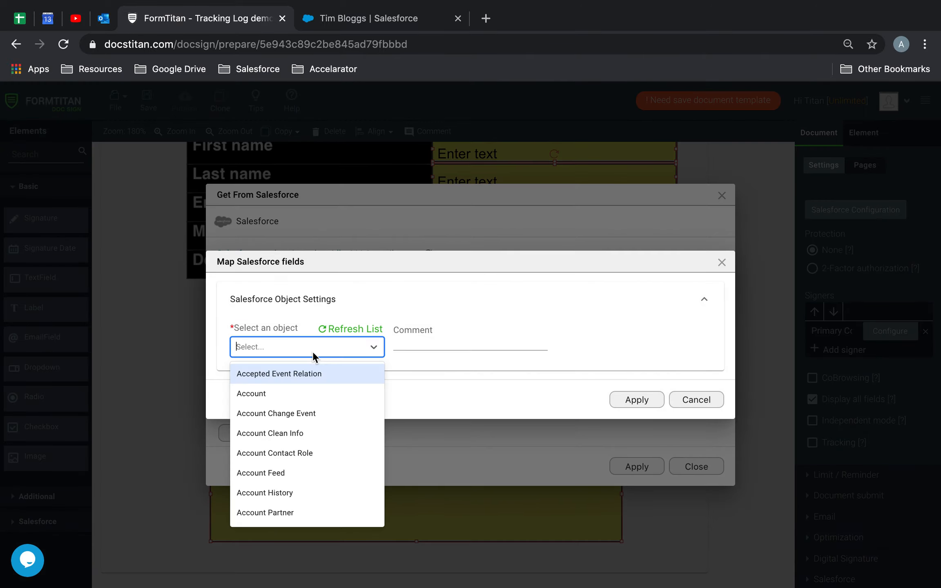
{"action": "type", "text": "opp"}
{"action": "left_click", "coordinate": [321, 373]}
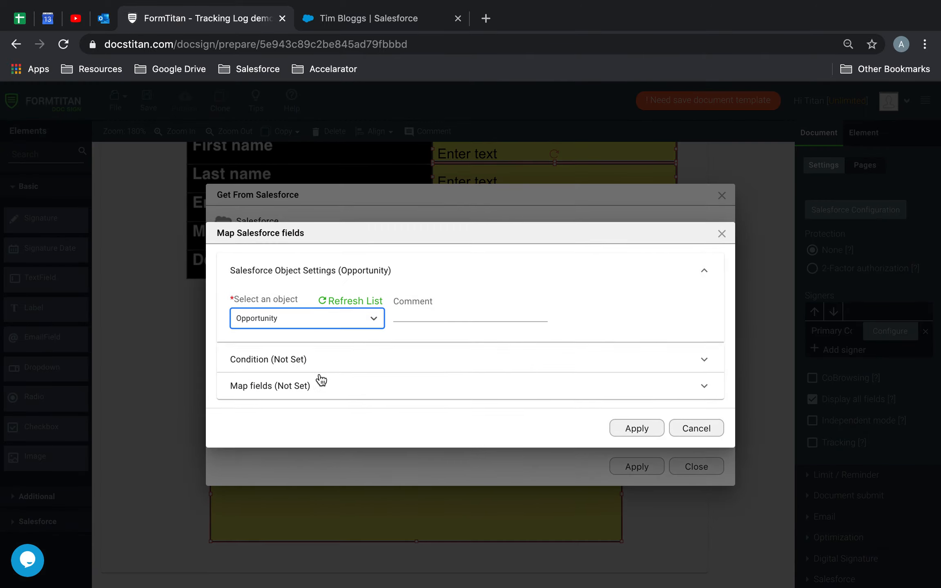
Add and apply a condition on the Opportunity object requiring Opportunity ID to equal Record ID.
{"action": "left_click", "coordinate": [291, 358]}
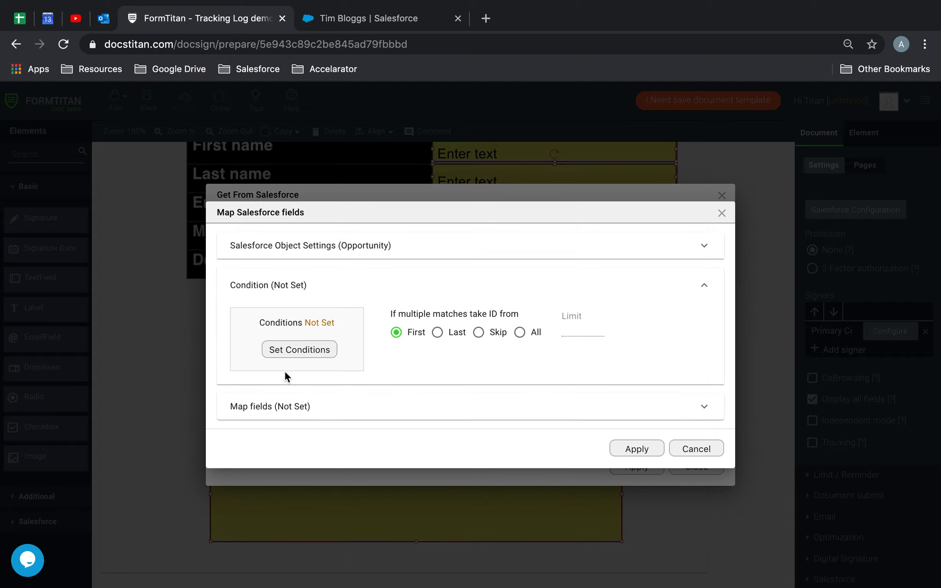
{"action": "left_click", "coordinate": [295, 350]}
{"action": "left_click", "coordinate": [255, 245]}
{"action": "left_click", "coordinate": [230, 312]}
{"action": "left_click", "coordinate": [432, 248]}
{"action": "left_click", "coordinate": [420, 294]}
{"action": "left_click", "coordinate": [495, 253]}
{"action": "left_click", "coordinate": [515, 270]}
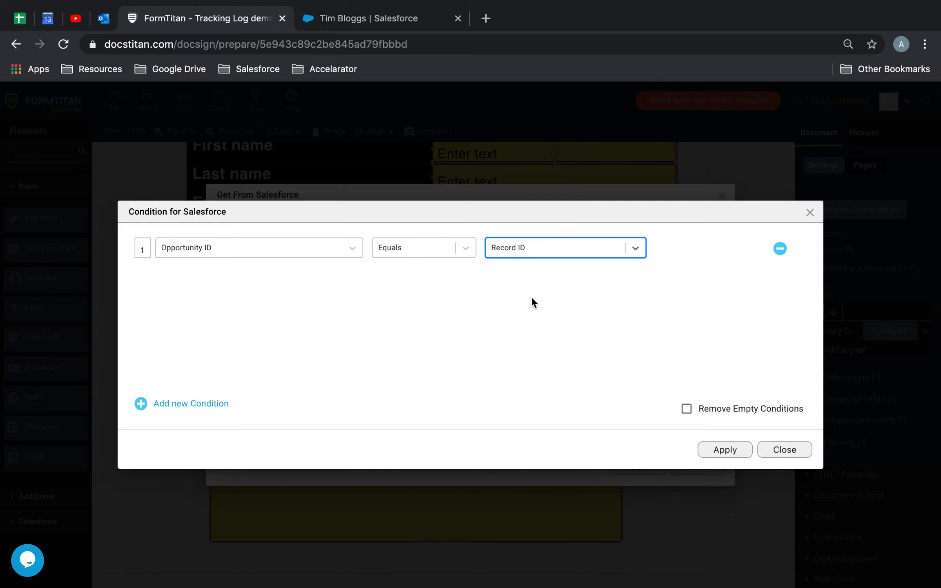
{"action": "left_click", "coordinate": [725, 450]}
Open the Opportunity field mapping and map Primary Contact OPP.First Name to the Primary Contact field.
{"action": "left_click", "coordinate": [252, 412]}
{"action": "left_click", "coordinate": [315, 381]}
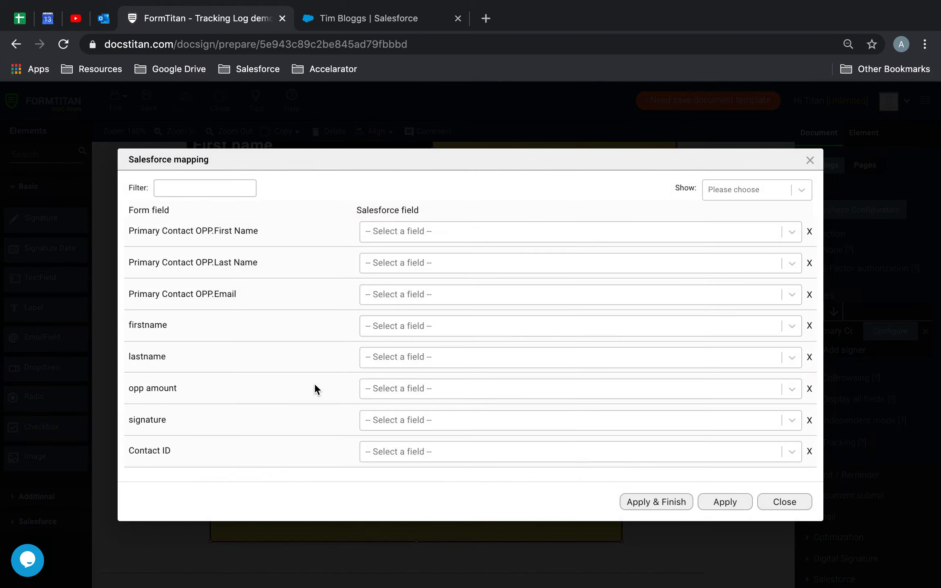
{"action": "left_click", "coordinate": [454, 232]}
{"action": "type", "text": "fi"}
{"action": "key", "text": "BackSpace"}
{"action": "key", "text": "BackSpace"}
{"action": "type", "text": "prim"}
{"action": "left_click", "coordinate": [469, 262]}
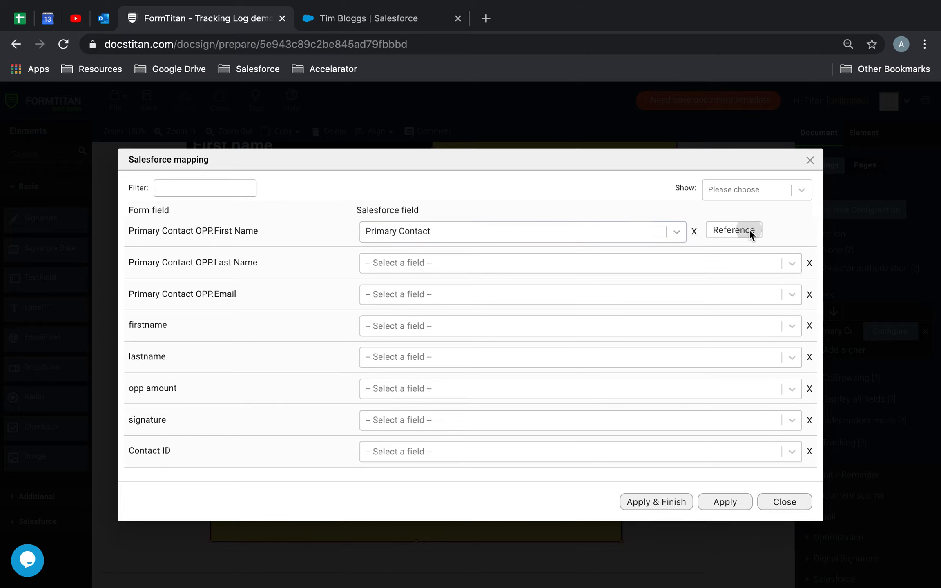
{"action": "left_click", "coordinate": [734, 230]}
{"action": "left_click", "coordinate": [607, 368]}
Map the signer's Last Name and Email form fields to the Primary Contact Salesforce field.
{"action": "left_click", "coordinate": [434, 262]}
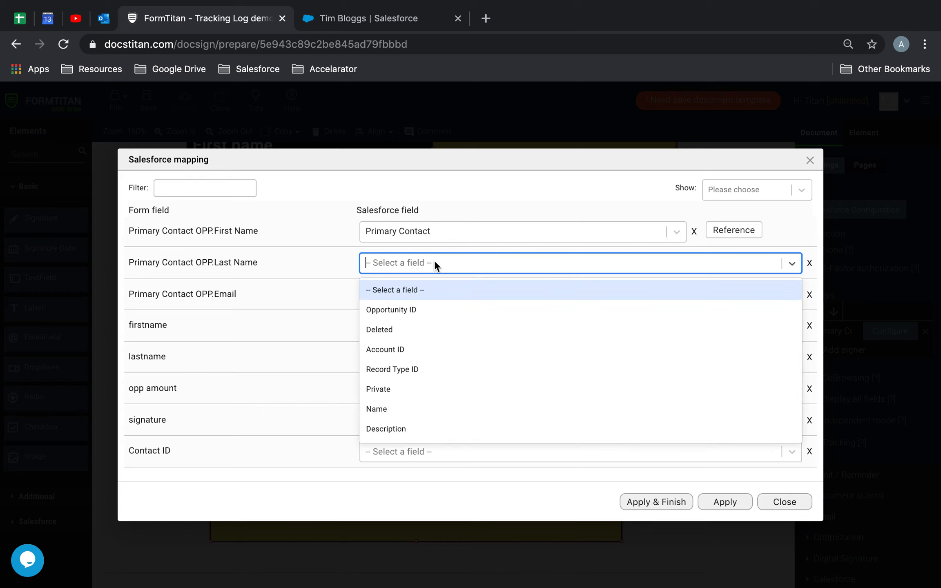
{"action": "type", "text": "pri"}
{"action": "left_click", "coordinate": [412, 327]}
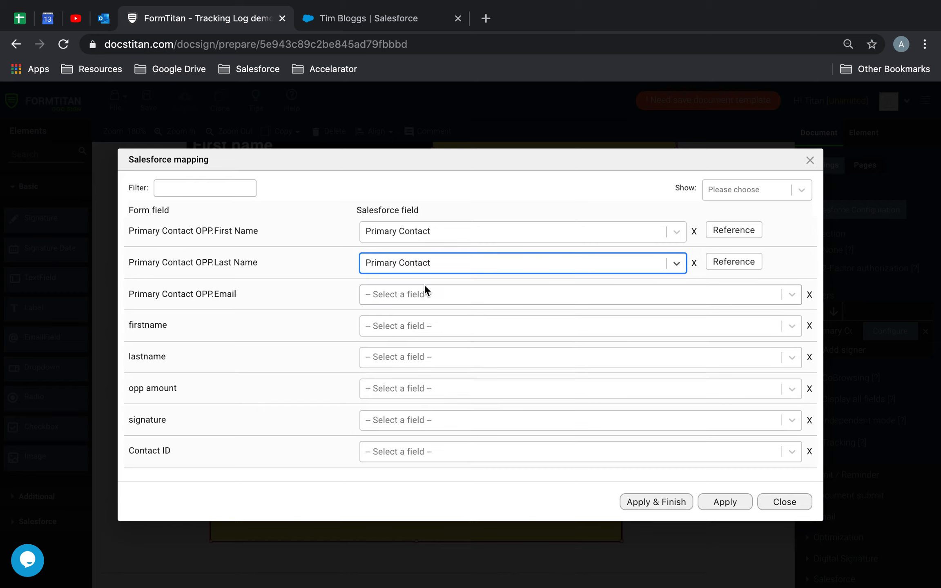
{"action": "left_click", "coordinate": [424, 292]}
{"action": "type", "text": "prim"}
{"action": "left_click", "coordinate": [422, 319]}
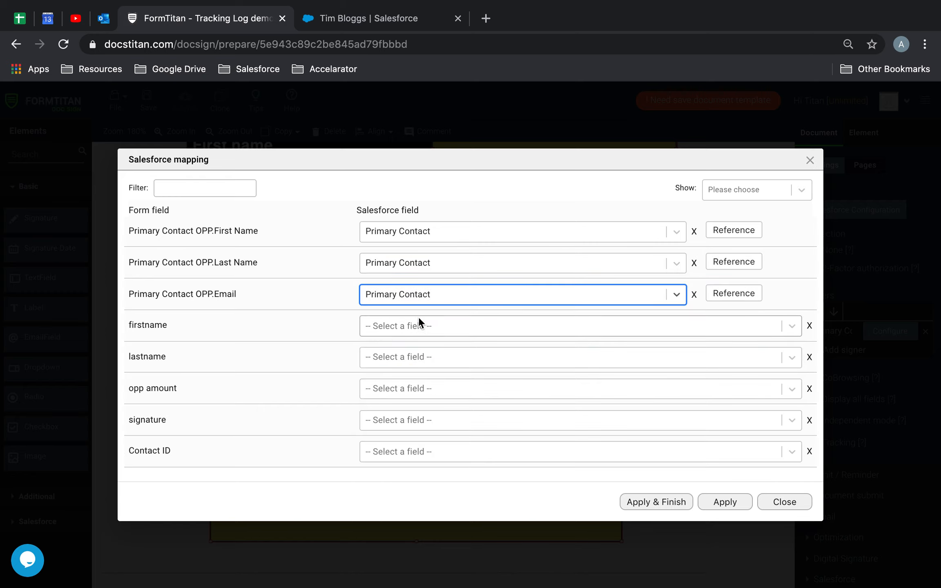
Map the firstname and lastname form fields to the Primary Contact Salesforce field.
{"action": "left_click", "coordinate": [418, 325]}
{"action": "type", "text": "pr"}
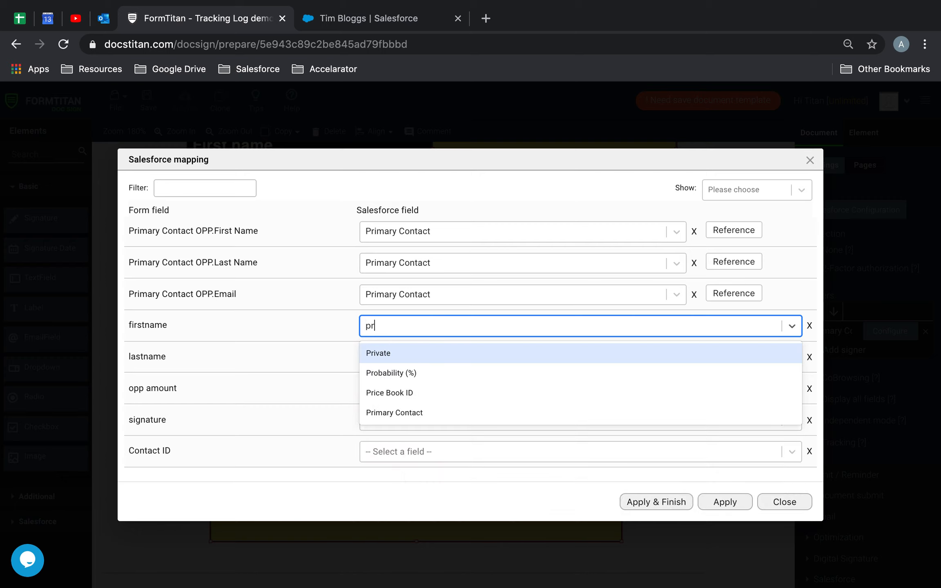
{"action": "left_click", "coordinate": [415, 413]}
{"action": "left_click", "coordinate": [414, 354]}
{"action": "type", "text": "pri"}
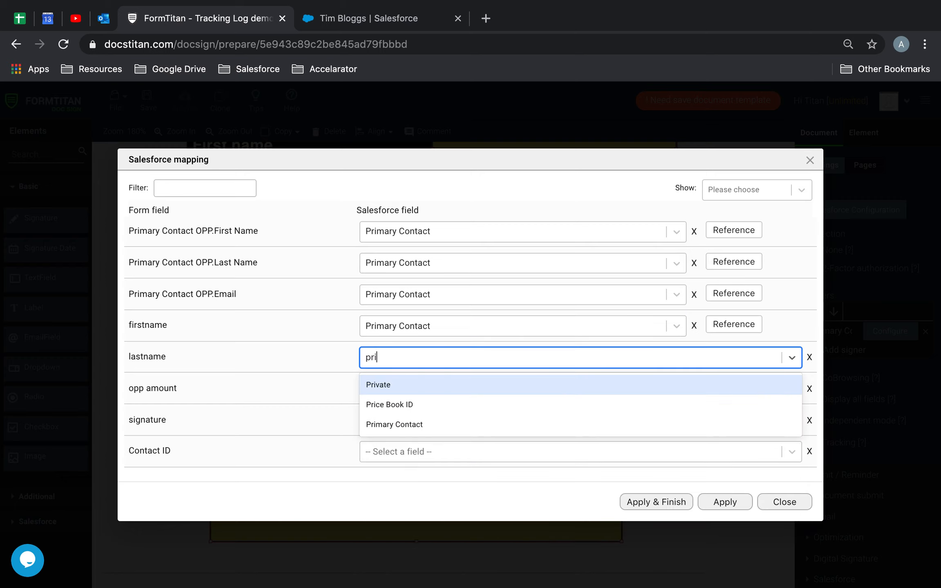
{"action": "type", "text": "m"}
{"action": "left_click", "coordinate": [417, 393]}
Map the opp amount form field to the opportunity's Amount field.
{"action": "left_click", "coordinate": [411, 391]}
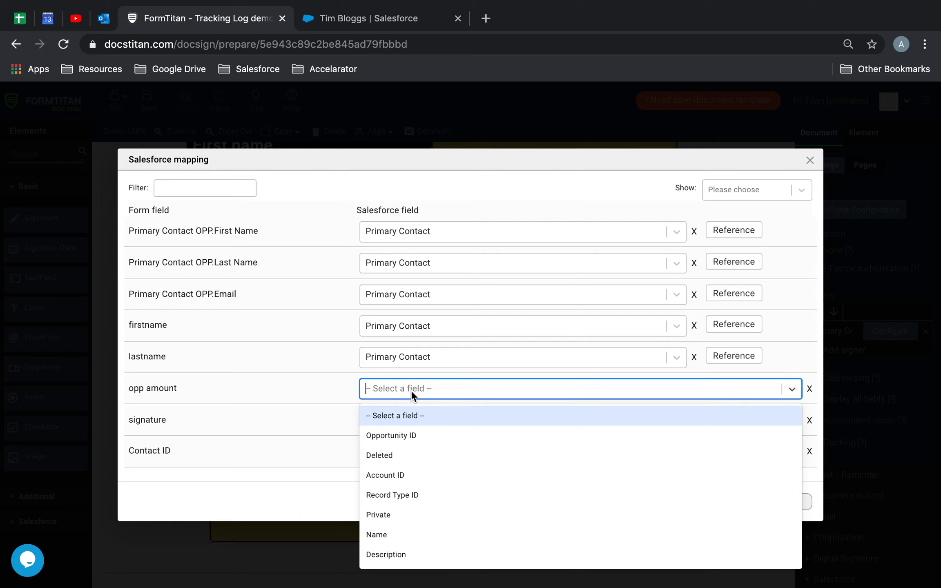
{"action": "type", "text": "am"}
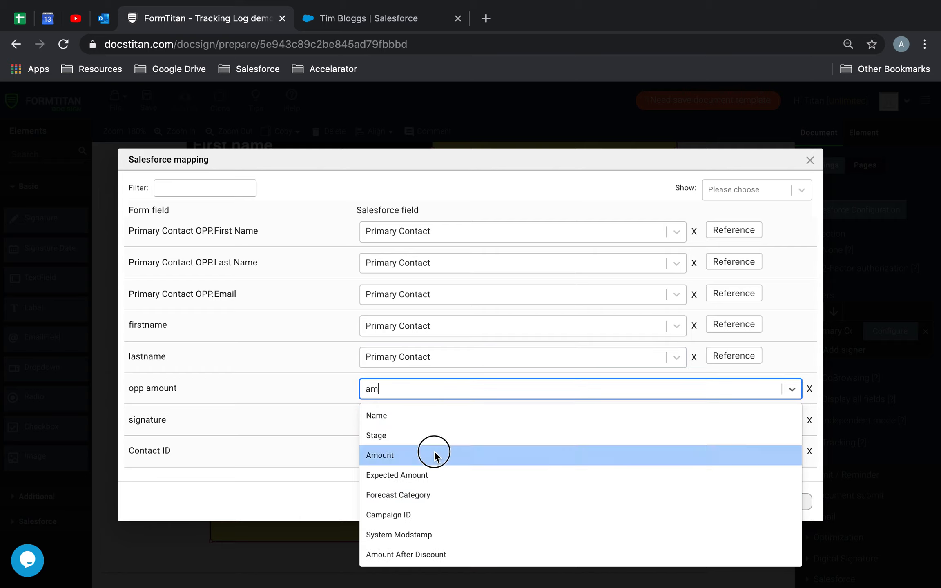
{"action": "left_click", "coordinate": [434, 454]}
Set the reference for Primary Contact OPP.First Name to the Contact's First Name.
{"action": "left_click", "coordinate": [735, 229]}
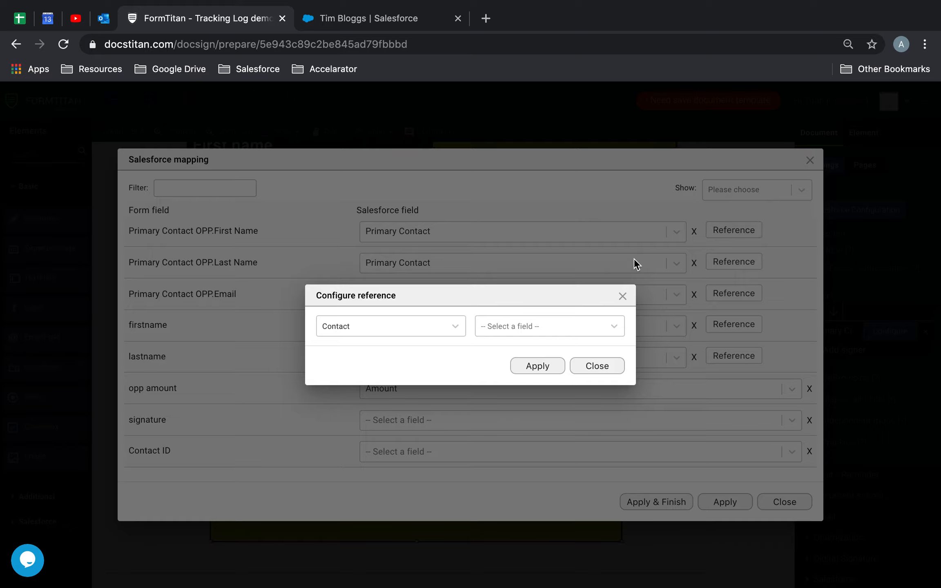
{"action": "left_click", "coordinate": [567, 325]}
{"action": "type", "text": "fir"}
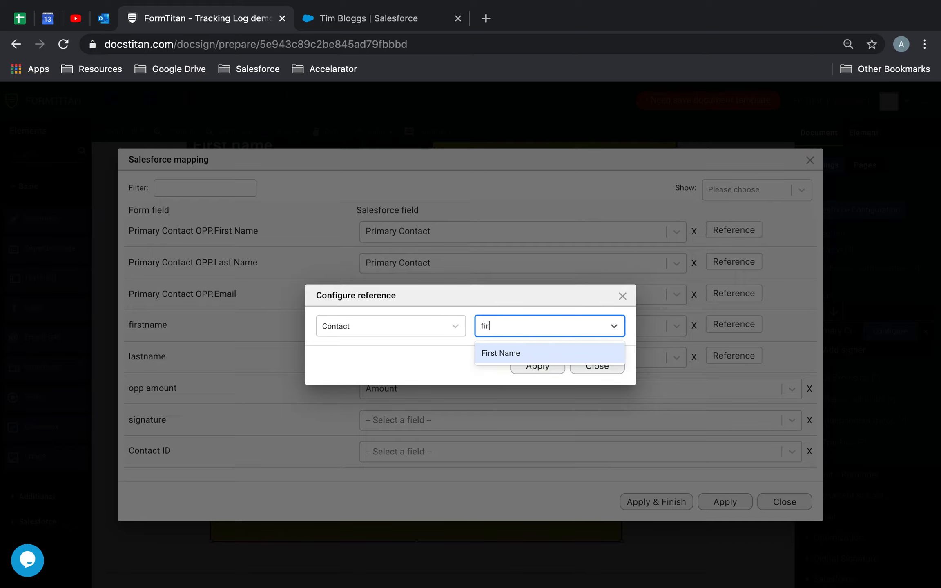
{"action": "left_click", "coordinate": [567, 355]}
{"action": "left_click", "coordinate": [546, 366]}
Set the references for the signer's Last Name and Email to the Contact's Last Name and Email.
{"action": "left_click", "coordinate": [735, 267]}
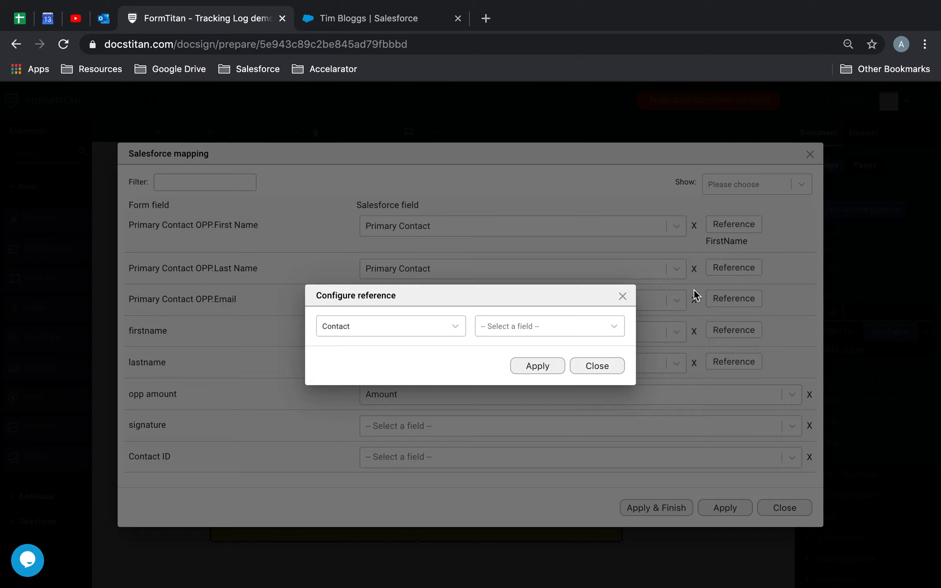
{"action": "left_click", "coordinate": [571, 327]}
{"action": "type", "text": "las"}
{"action": "left_click", "coordinate": [549, 353]}
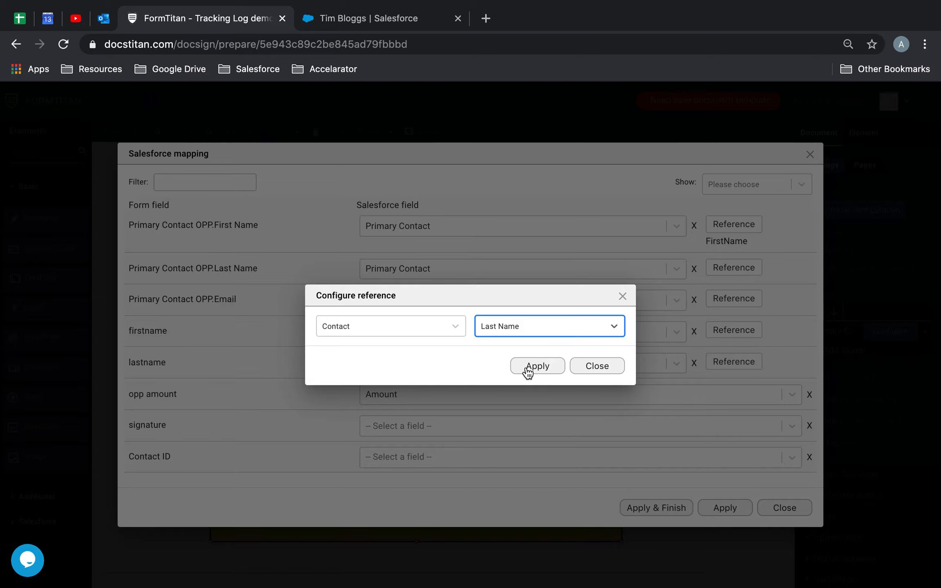
{"action": "left_click", "coordinate": [537, 366]}
{"action": "left_click", "coordinate": [740, 306]}
{"action": "left_click", "coordinate": [592, 326]}
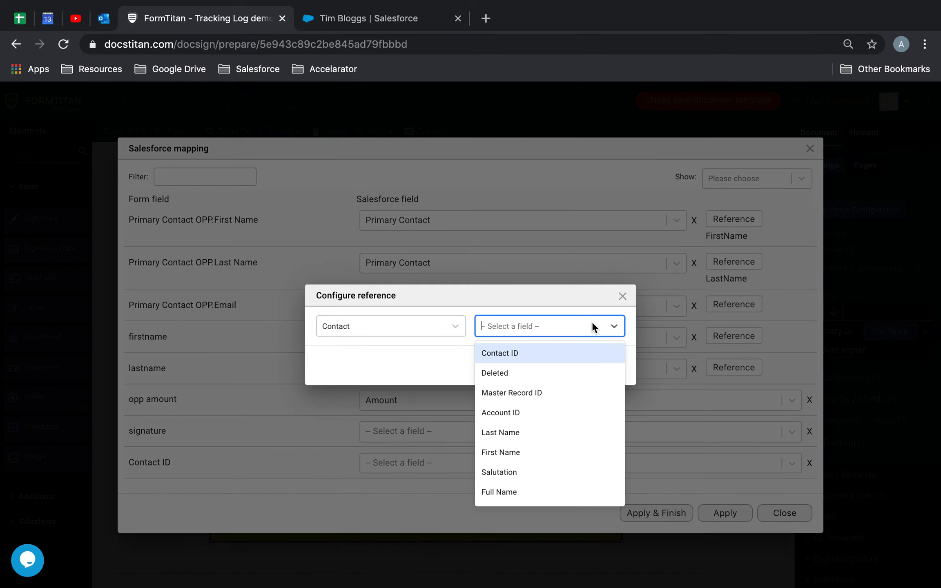
{"action": "type", "text": "ema"}
{"action": "left_click", "coordinate": [557, 369]}
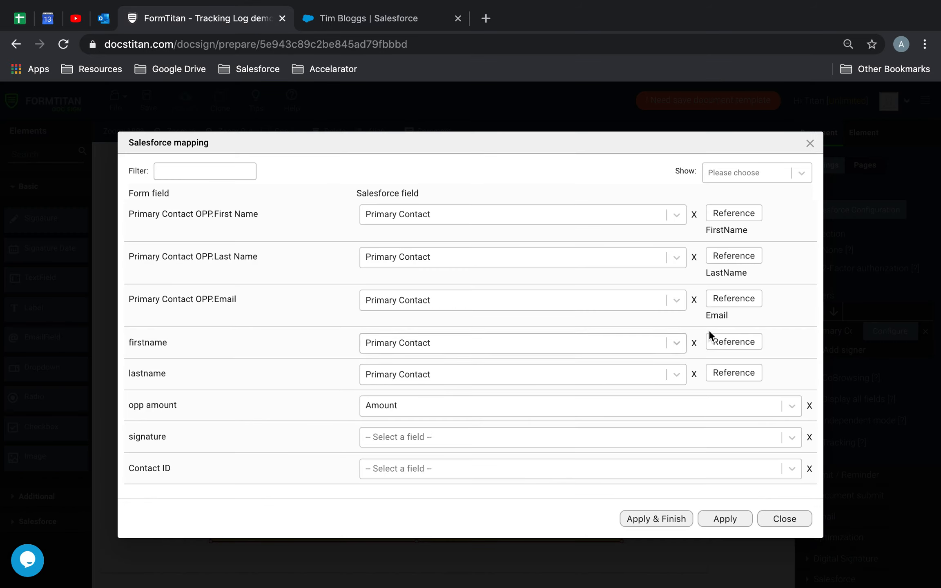
Set the references for the firstname and lastname form fields to the Contact's First Name and Last Name.
{"action": "left_click", "coordinate": [721, 342]}
{"action": "left_click", "coordinate": [510, 332]}
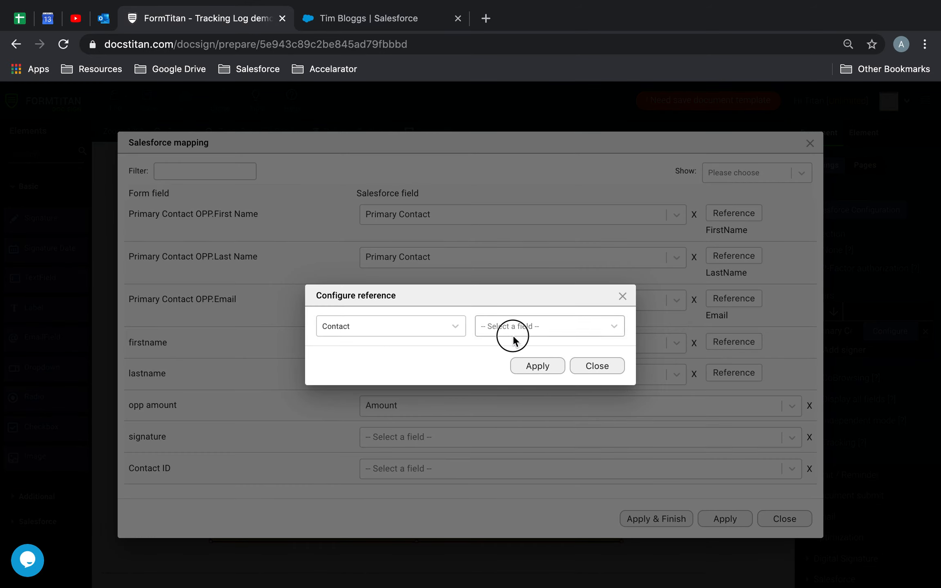
{"action": "type", "text": "fir"}
{"action": "left_click", "coordinate": [501, 351]}
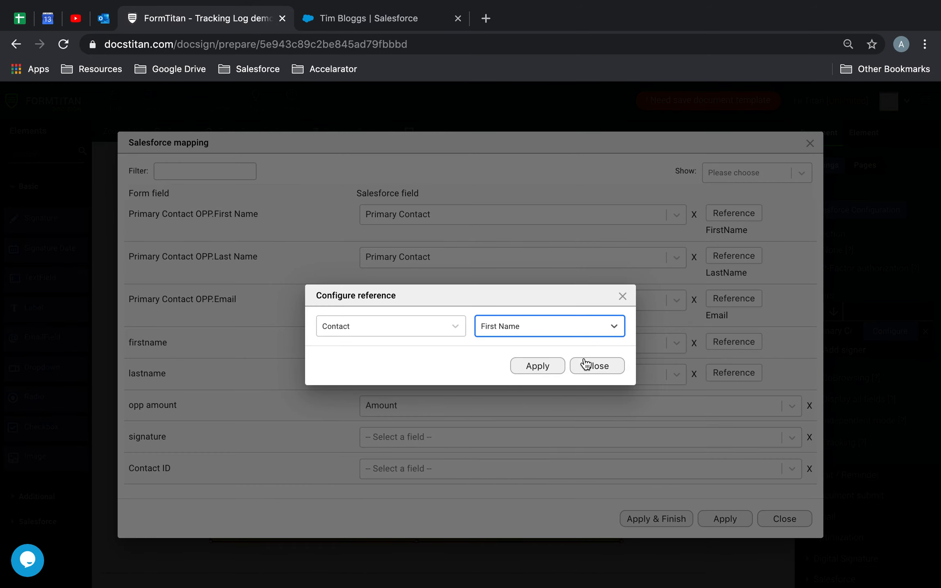
{"action": "left_click", "coordinate": [547, 363]}
{"action": "left_click", "coordinate": [751, 384]}
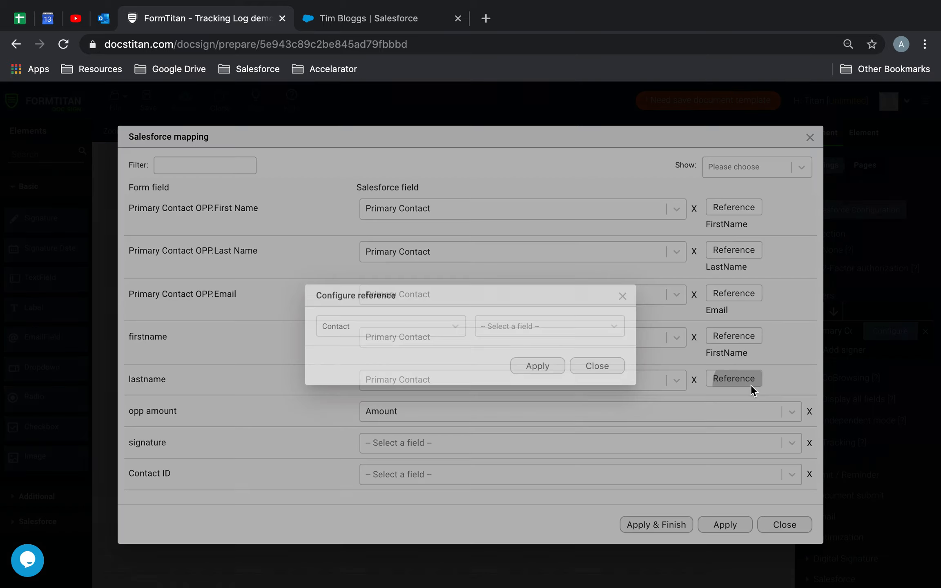
{"action": "left_click", "coordinate": [553, 323]}
{"action": "type", "text": "las"}
{"action": "left_click", "coordinate": [501, 352]}
{"action": "left_click", "coordinate": [530, 366]}
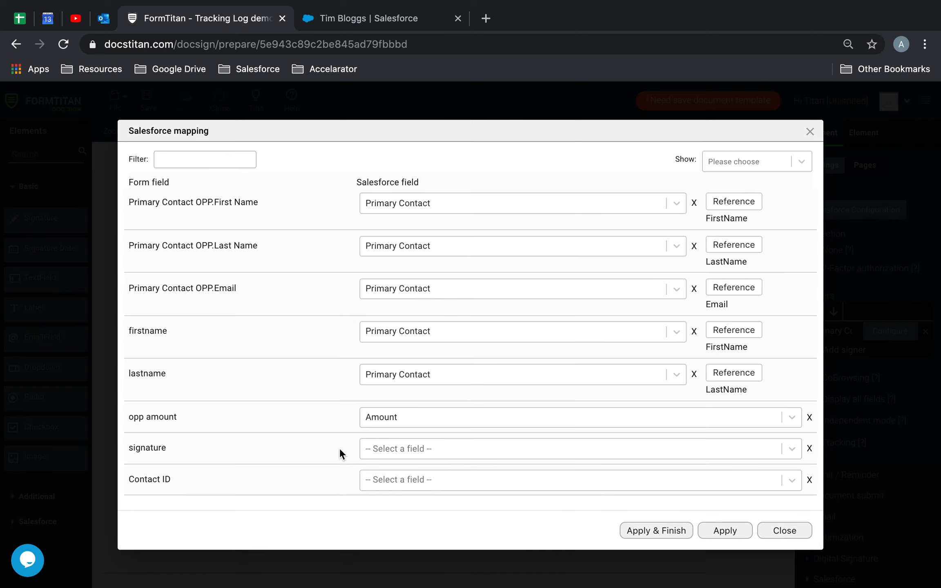
Map the Contact ID form field to Primary Contact and set its reference to the Contact's Contact ID.
{"action": "left_click_drag", "start_coordinate": [130, 479], "coordinate": [421, 492]}
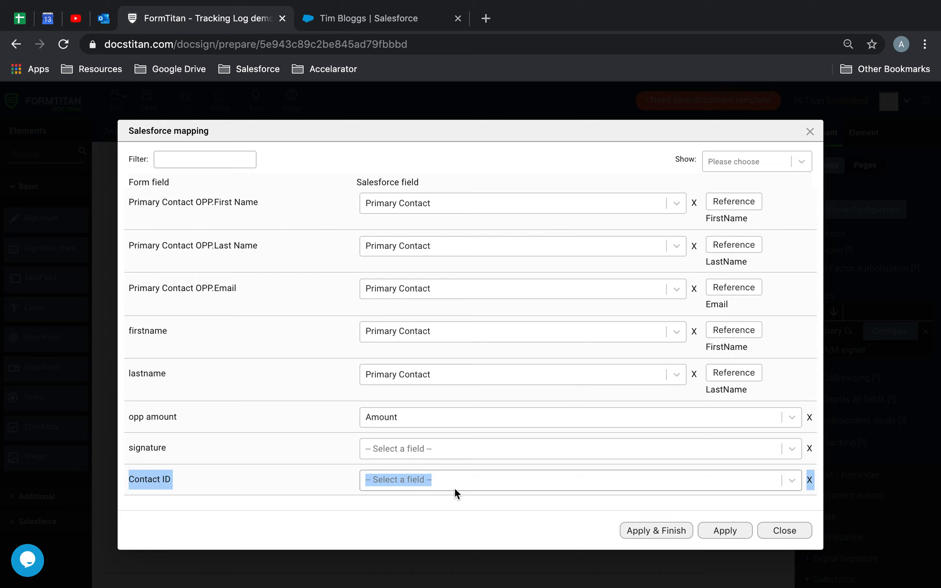
{"action": "left_click", "coordinate": [473, 475]}
{"action": "type", "text": "pri"}
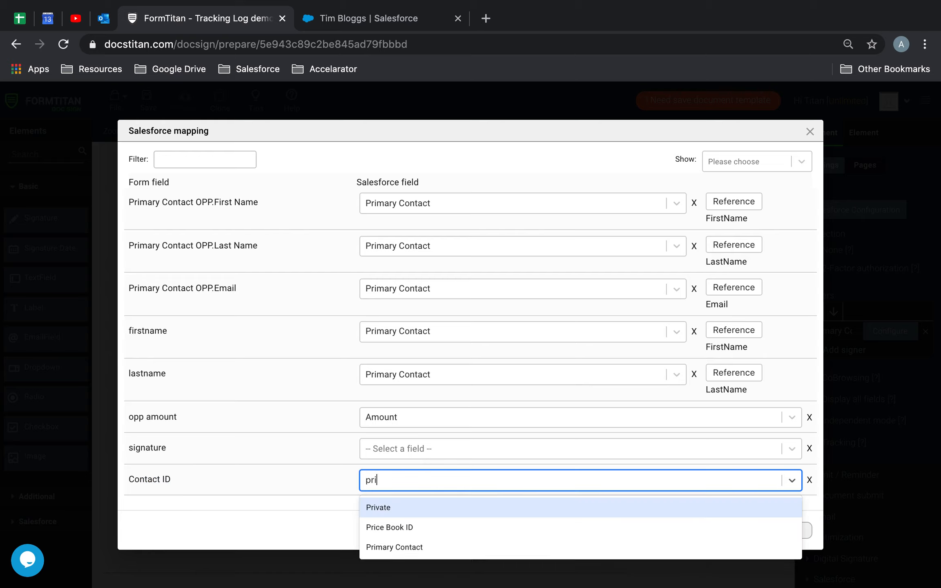
{"action": "type", "text": "m"}
{"action": "left_click", "coordinate": [438, 510]}
{"action": "left_click", "coordinate": [737, 478]}
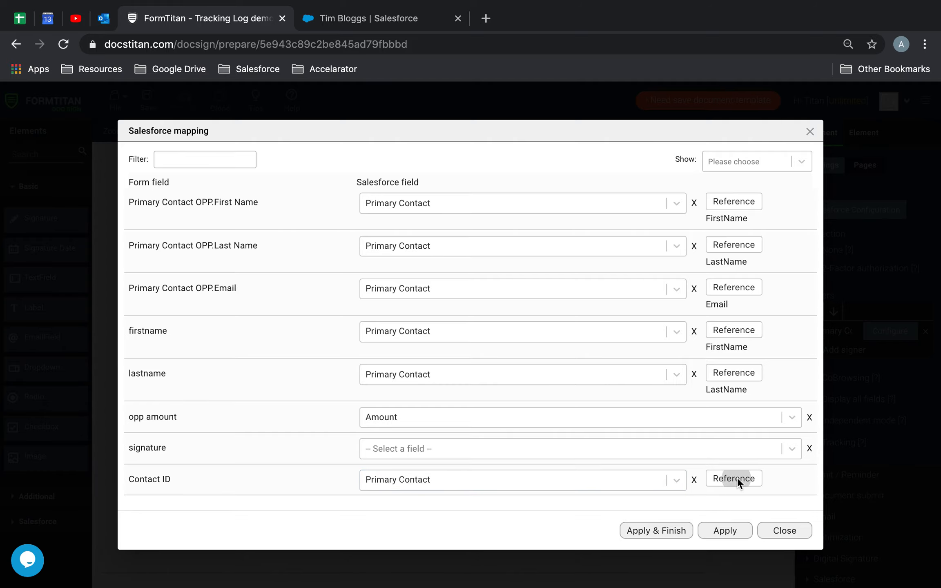
{"action": "left_click", "coordinate": [531, 331]}
{"action": "left_click", "coordinate": [523, 353]}
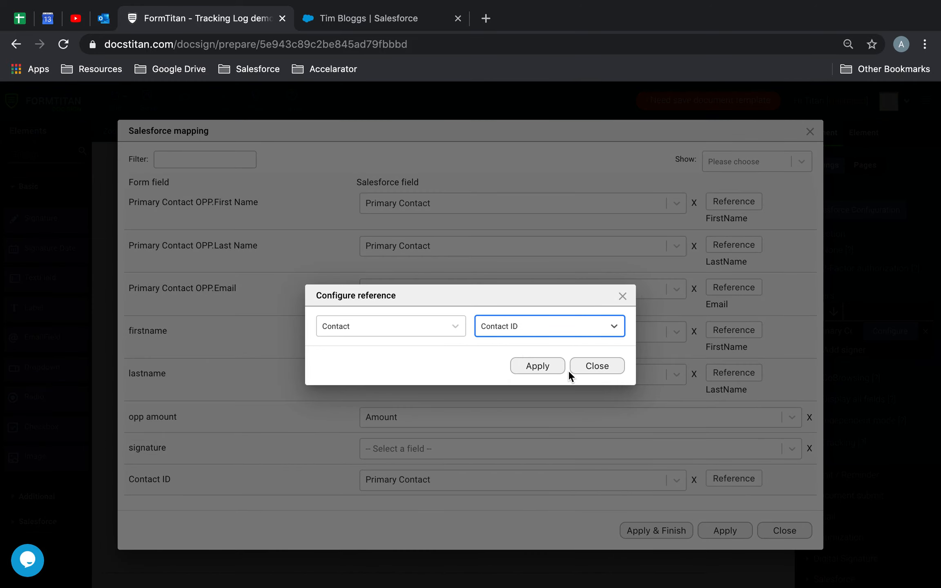
{"action": "left_click", "coordinate": [549, 369]}
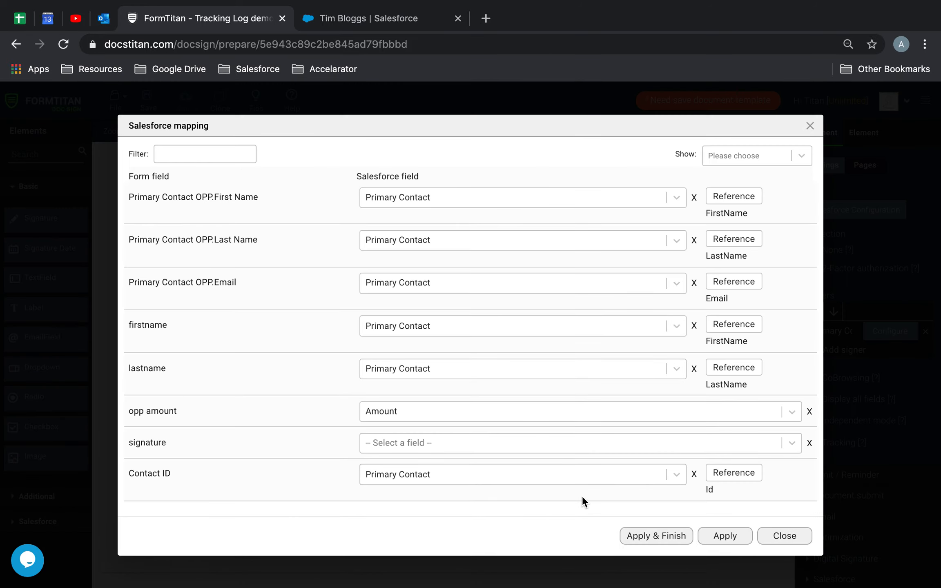
Apply and finish the Salesforce field mapping, then save the document.
{"action": "left_click", "coordinate": [624, 537]}
{"action": "left_click", "coordinate": [147, 107]}
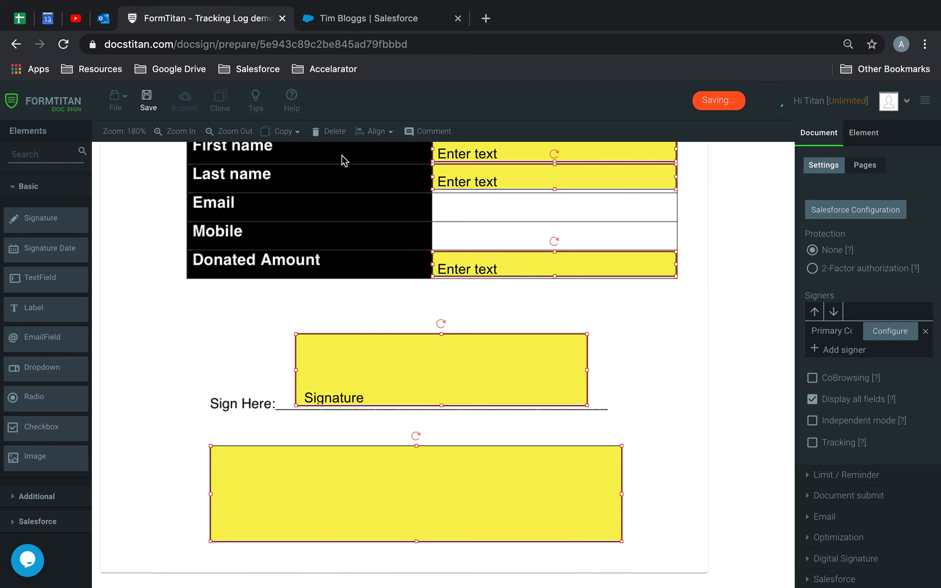
{"action": "left_click", "coordinate": [483, 523]}
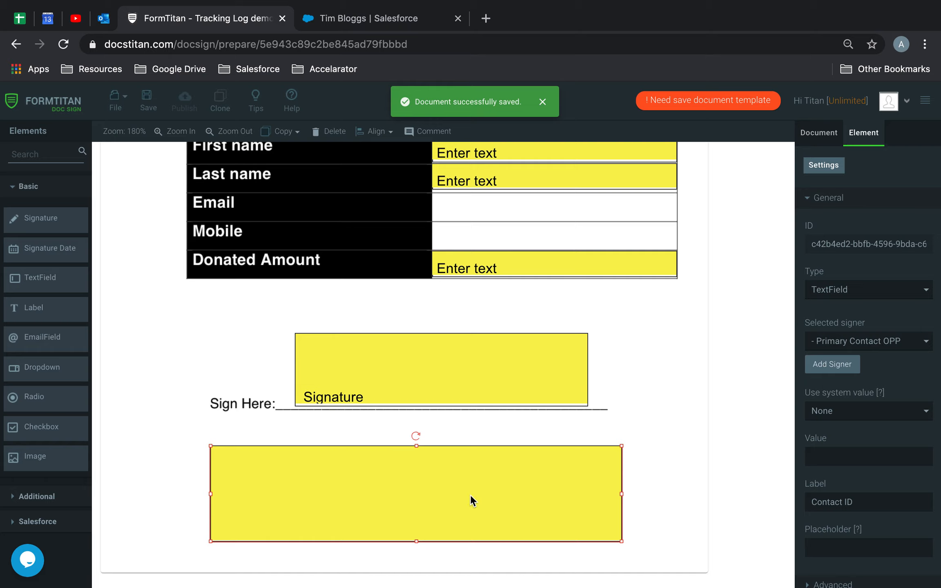
{"action": "scroll", "coordinate": [879, 445], "scroll_direction": "down", "scroll_amount": 2}
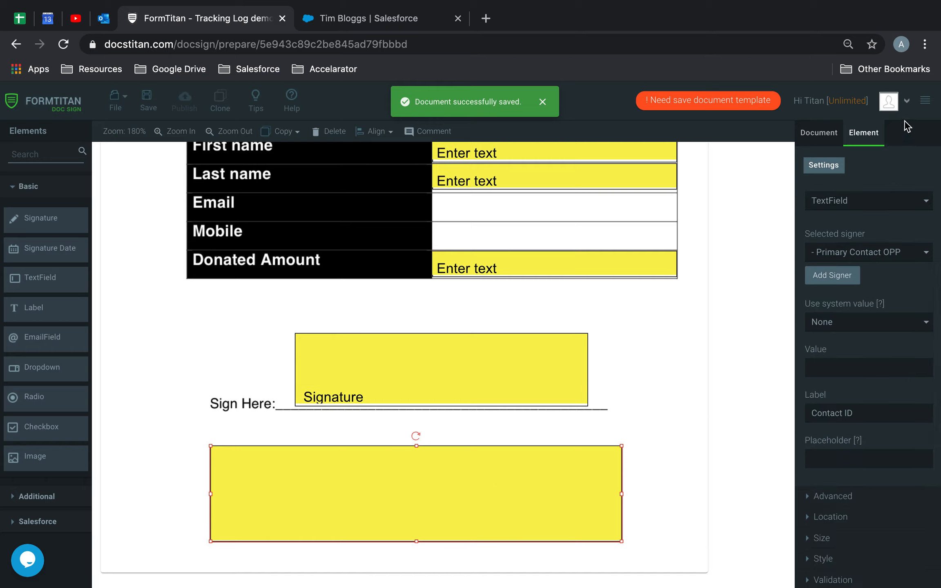
{"action": "left_click", "coordinate": [812, 132]}
{"action": "scroll", "coordinate": [898, 408], "scroll_direction": "down", "scroll_amount": 3}
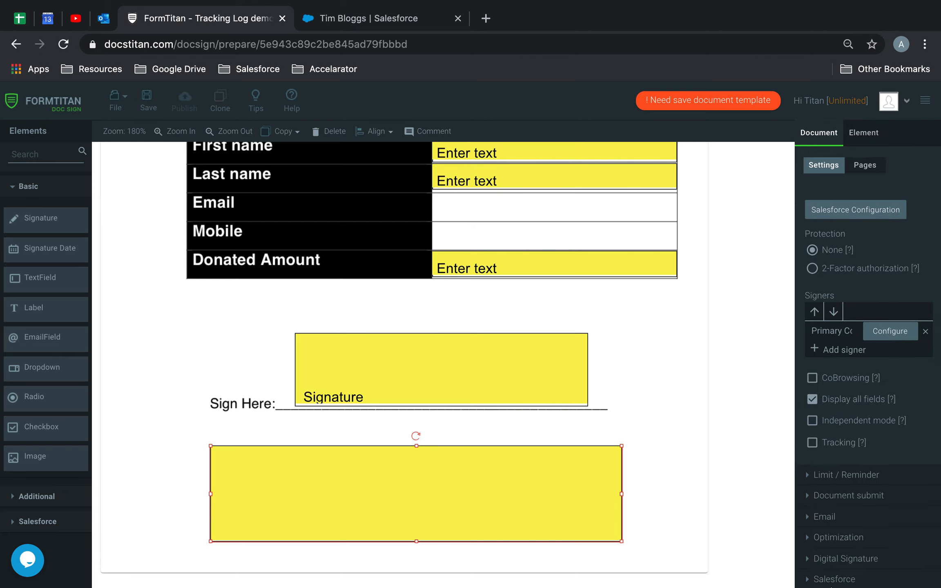
{"action": "left_click", "coordinate": [833, 580]}
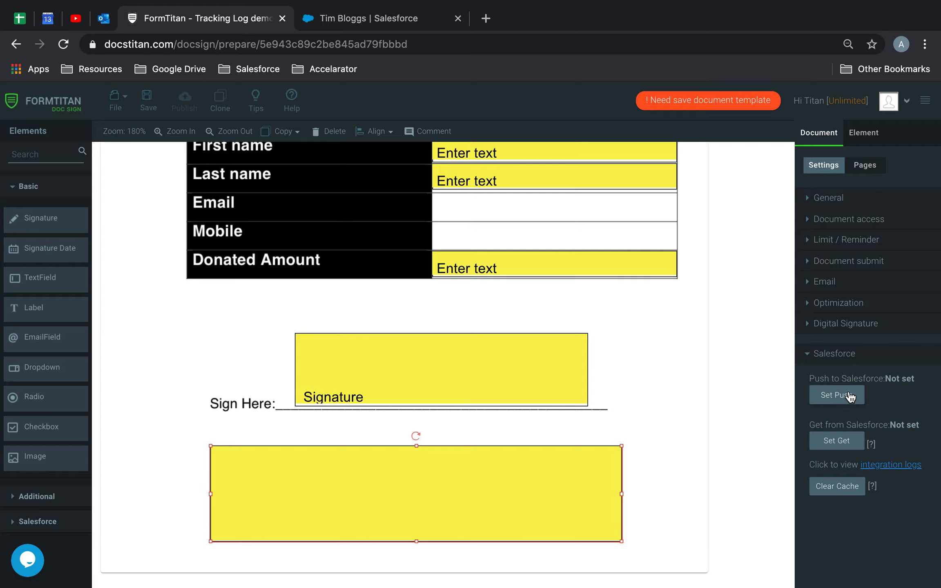
{"action": "left_click", "coordinate": [841, 396]}
{"action": "left_click", "coordinate": [721, 193]}
Enable Tracking for the document and turn on Track IP and Track Metadata in its configuration.
{"action": "left_click", "coordinate": [846, 220]}
{"action": "scroll", "coordinate": [867, 449], "scroll_direction": "down", "scroll_amount": 3}
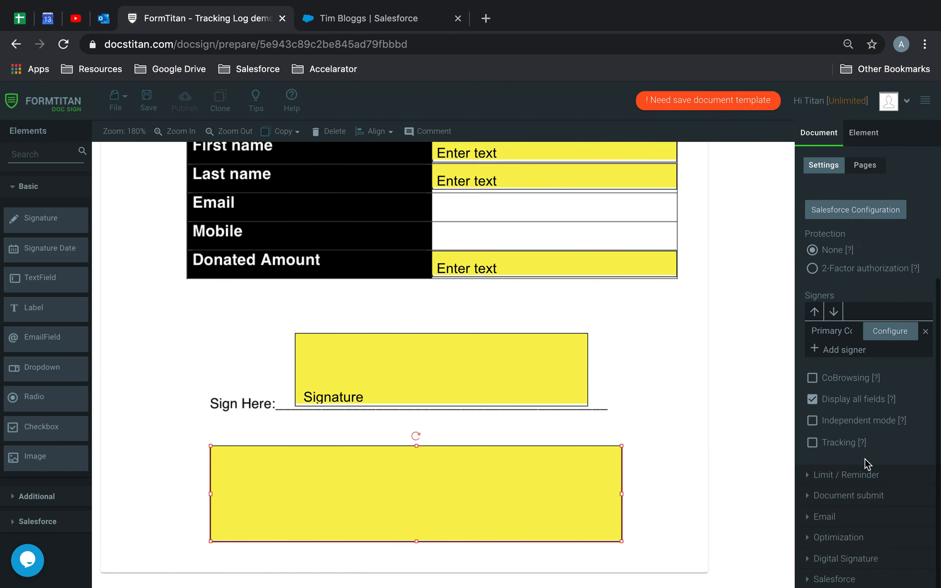
{"action": "left_click", "coordinate": [812, 442]}
{"action": "left_click", "coordinate": [829, 469]}
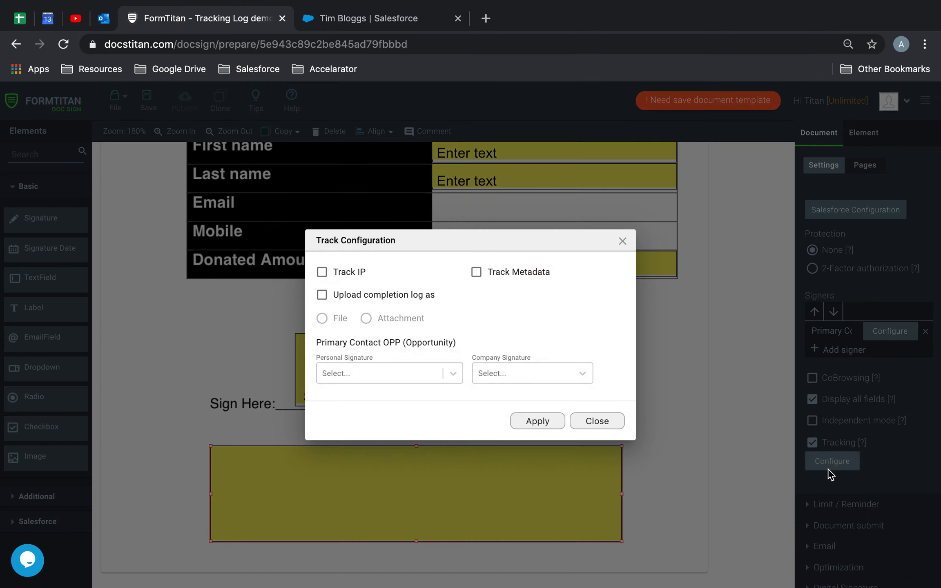
{"action": "left_click", "coordinate": [322, 272]}
{"action": "left_click", "coordinate": [476, 272]}
Set the Primary Contact OPP signer's Personal Signature to the signature field and apply the tracking configuration.
{"action": "left_click", "coordinate": [365, 12]}
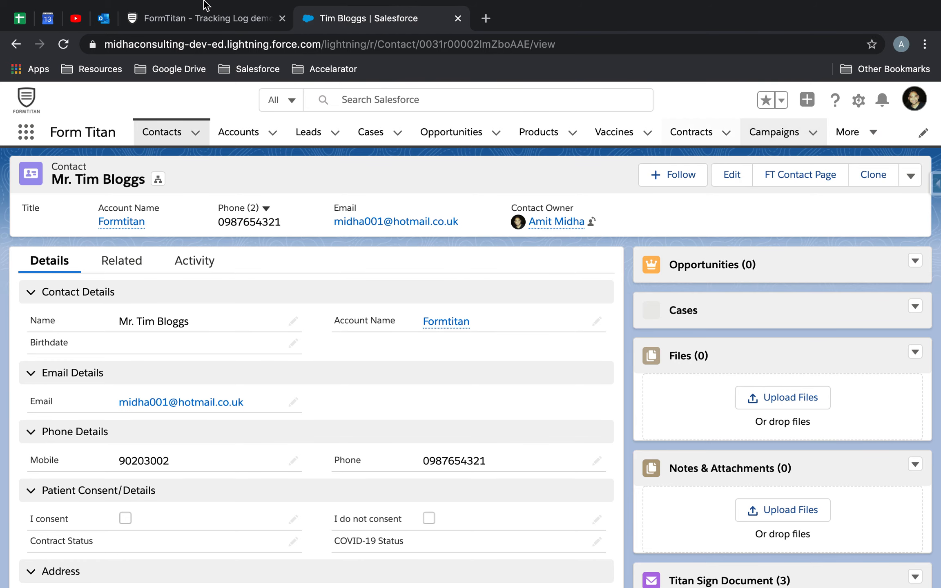
{"action": "left_click", "coordinate": [158, 17]}
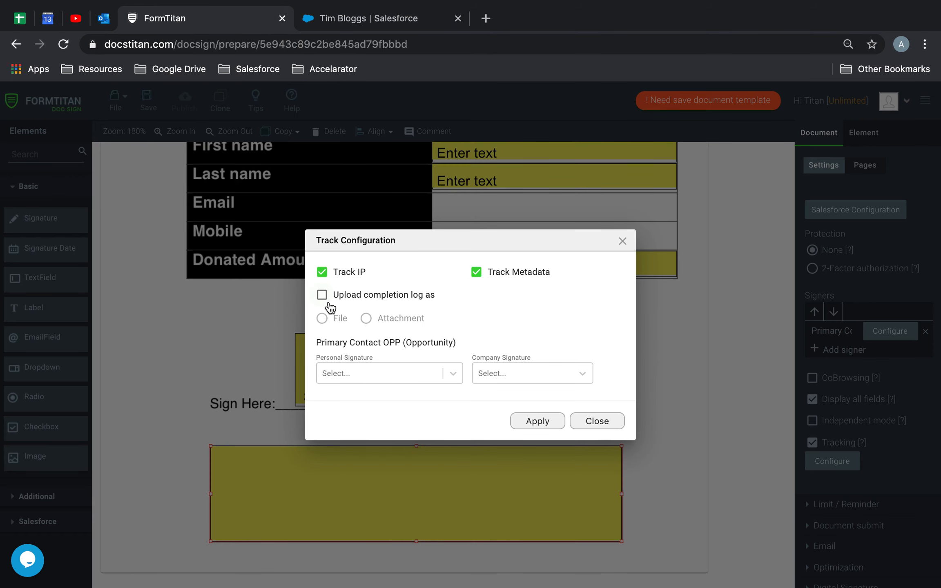
{"action": "left_click", "coordinate": [383, 365]}
{"action": "left_click", "coordinate": [369, 393]}
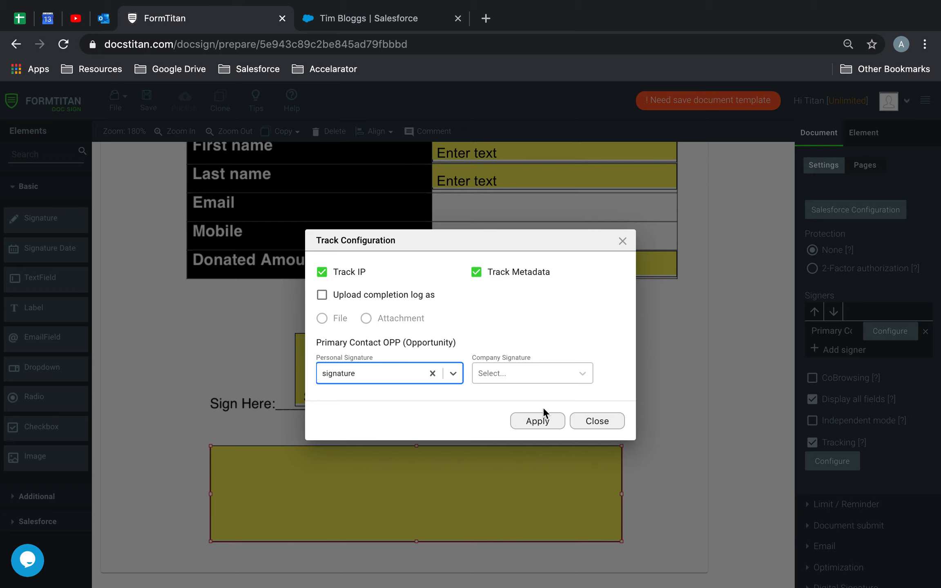
{"action": "left_click", "coordinate": [538, 421]}
{"action": "left_click", "coordinate": [532, 477]}
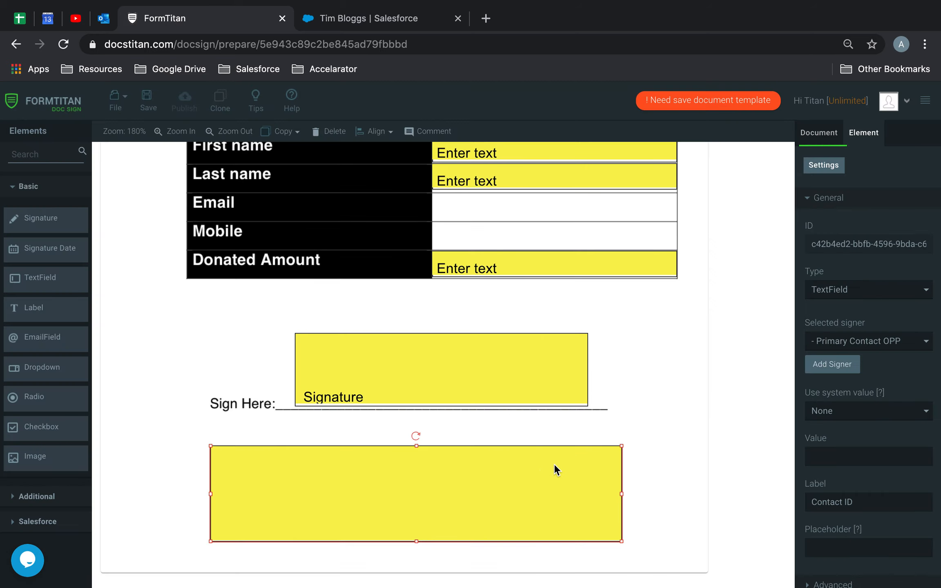
Add a Content Version object to the document's Push to Salesforce settings with the comment "Upload Tracking Log".
{"action": "scroll", "coordinate": [865, 446], "scroll_direction": "down", "scroll_amount": 2}
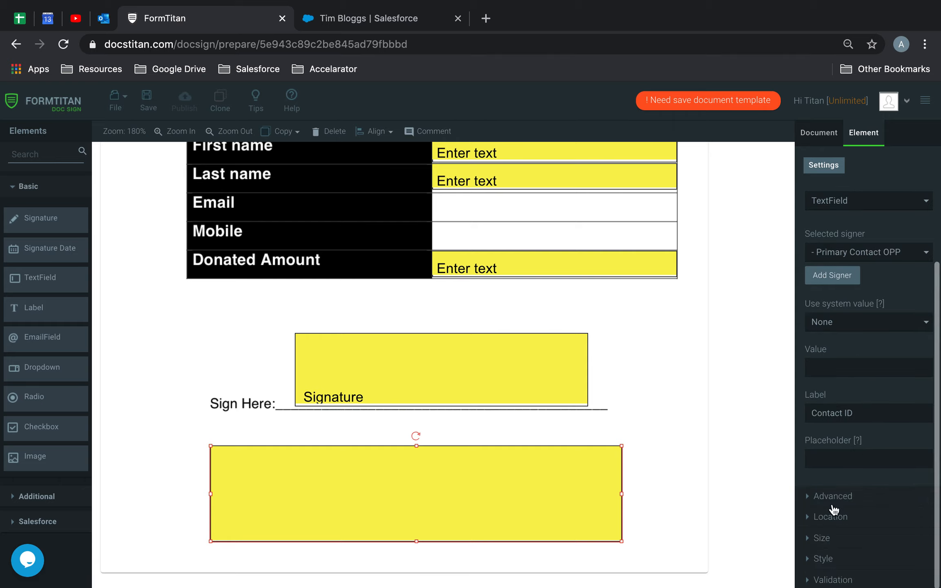
{"action": "left_click", "coordinate": [815, 133]}
{"action": "scroll", "coordinate": [851, 486], "scroll_direction": "down", "scroll_amount": 4}
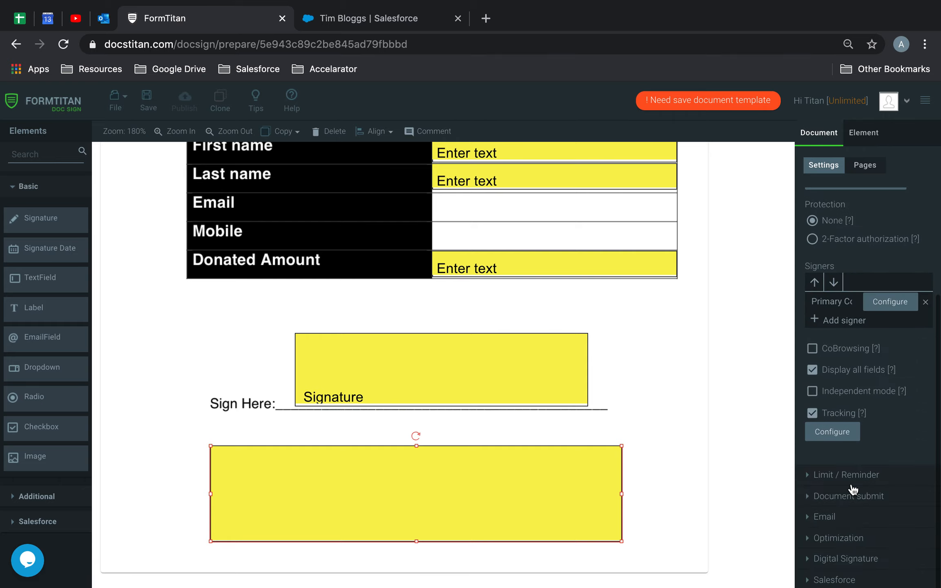
{"action": "left_click", "coordinate": [834, 574]}
{"action": "left_click", "coordinate": [850, 402]}
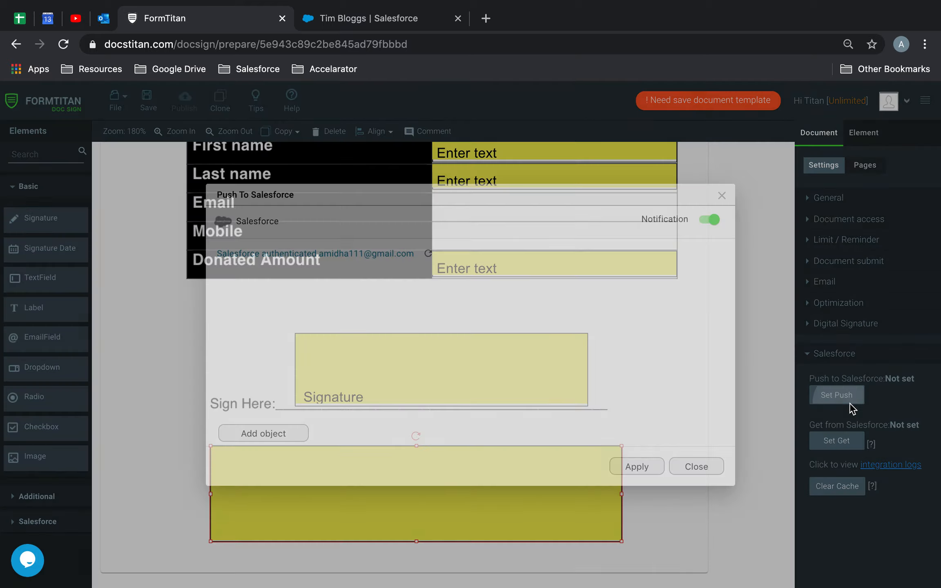
{"action": "left_click", "coordinate": [267, 434]}
{"action": "left_click", "coordinate": [285, 346]}
{"action": "type", "text": "file"}
{"action": "left_click", "coordinate": [244, 411]}
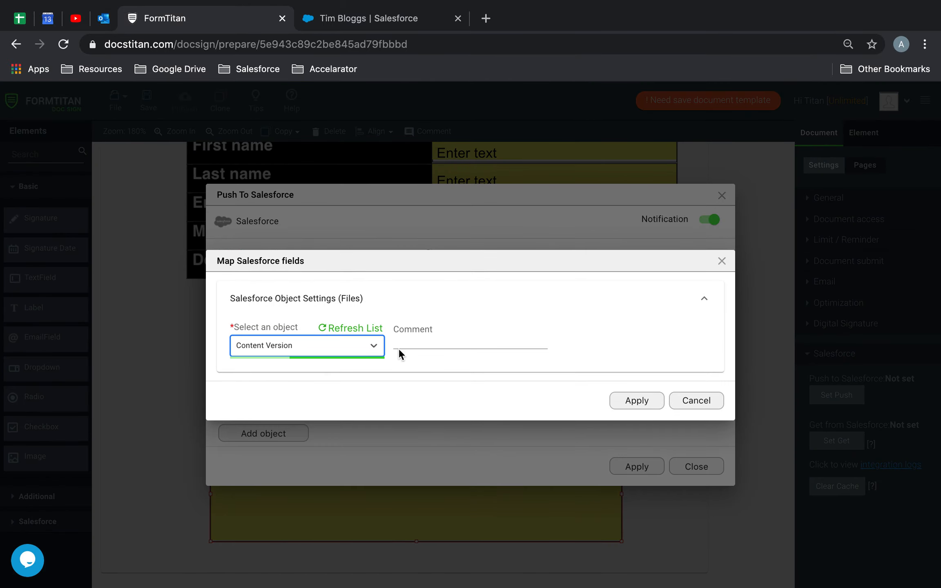
{"action": "left_click", "coordinate": [444, 301]}
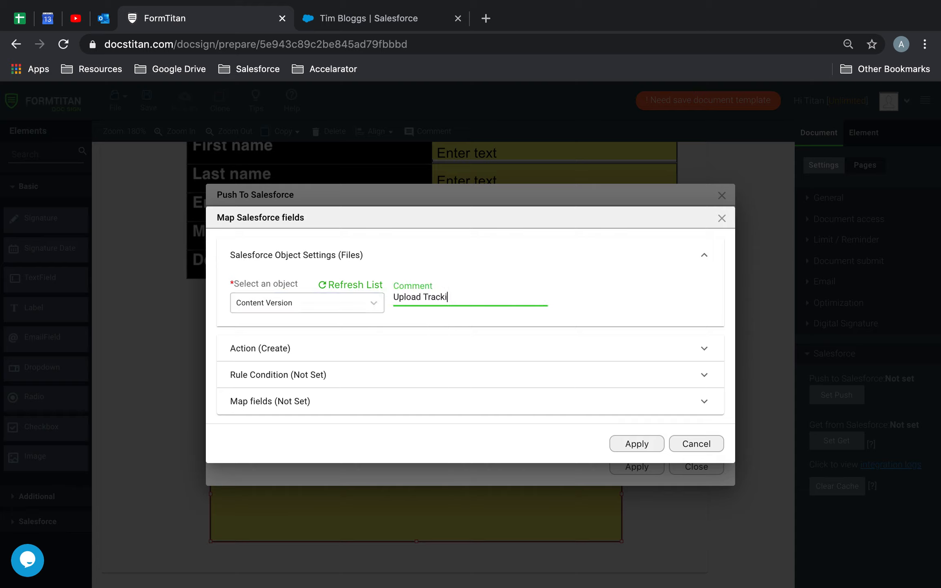
{"action": "type", "text": "Upload Tracking Log"}
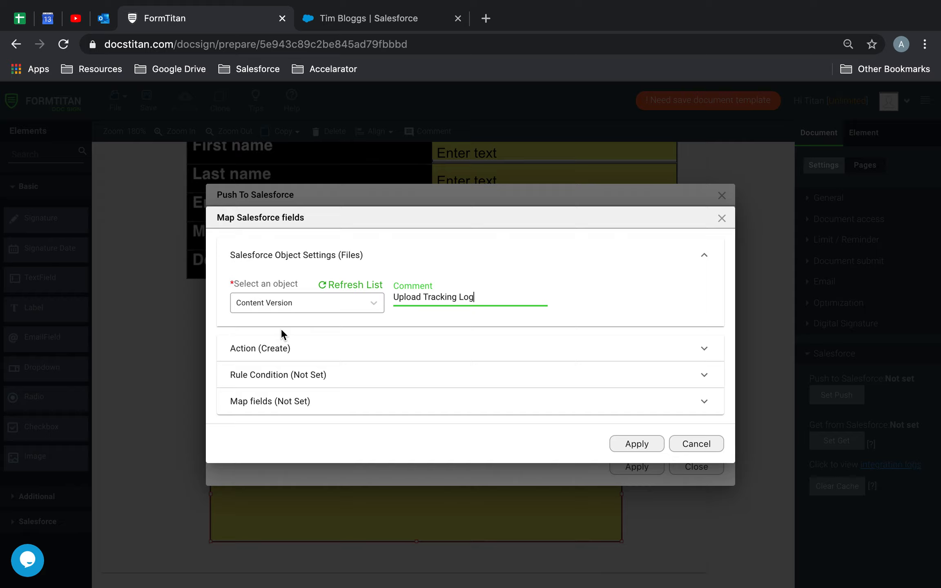
In the Content Version field mapping, map Title to Other with the text "Primary Contact OPP Tracking Log".
{"action": "left_click", "coordinate": [282, 400]}
{"action": "left_click", "coordinate": [302, 393]}
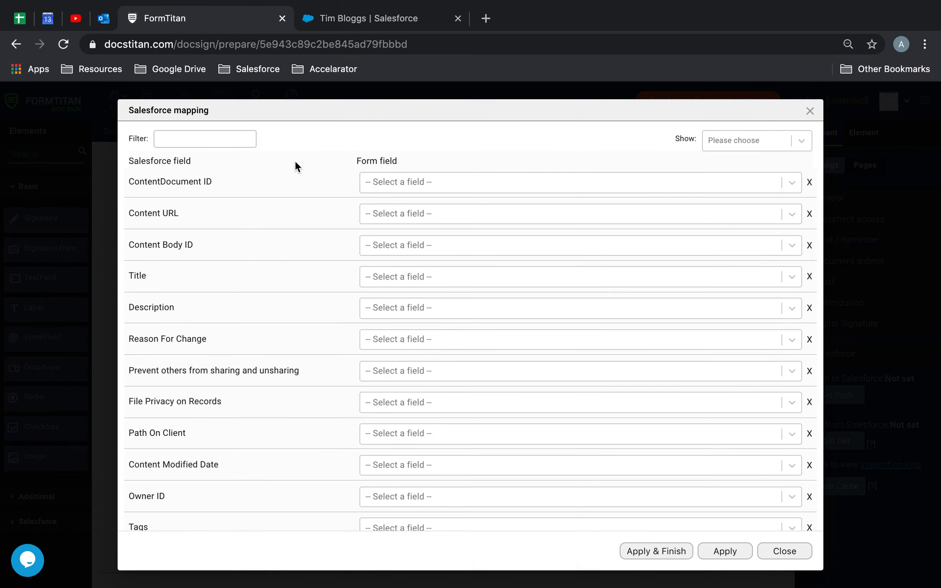
{"action": "left_click", "coordinate": [435, 277]}
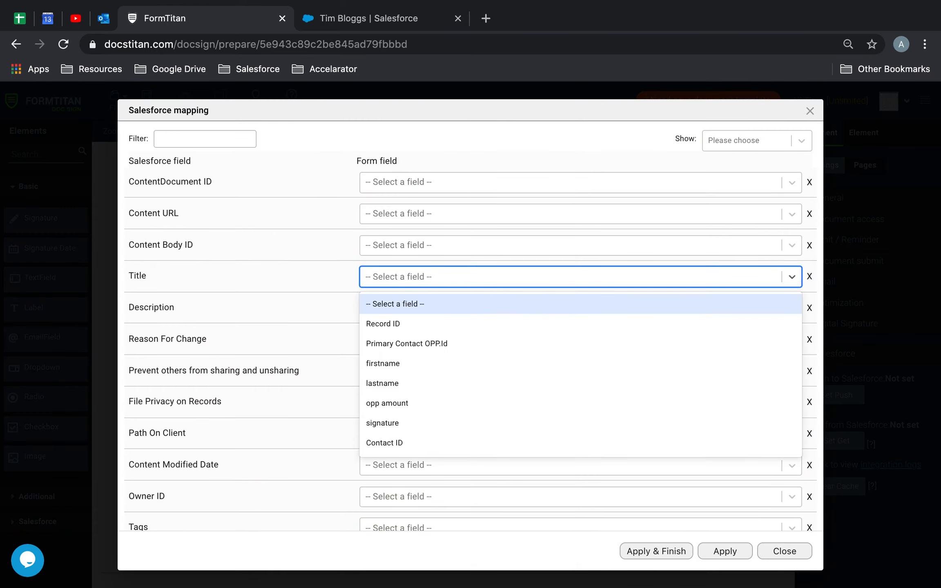
{"action": "type", "text": "other"}
{"action": "left_click", "coordinate": [419, 298]}
{"action": "left_click", "coordinate": [649, 275]}
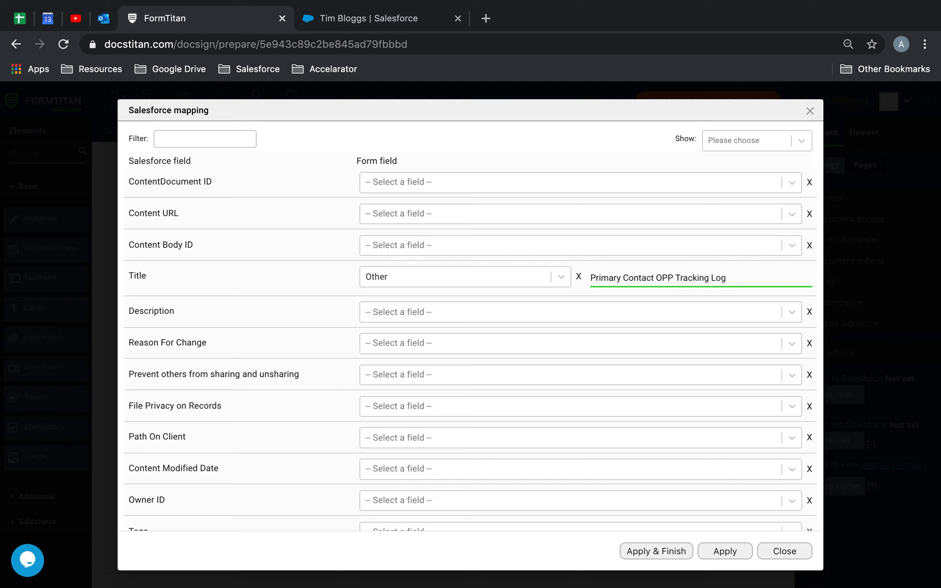
Find the Version Data field in the Salesforce mapping and map it to TrackingLog.
{"action": "left_click", "coordinate": [223, 134]}
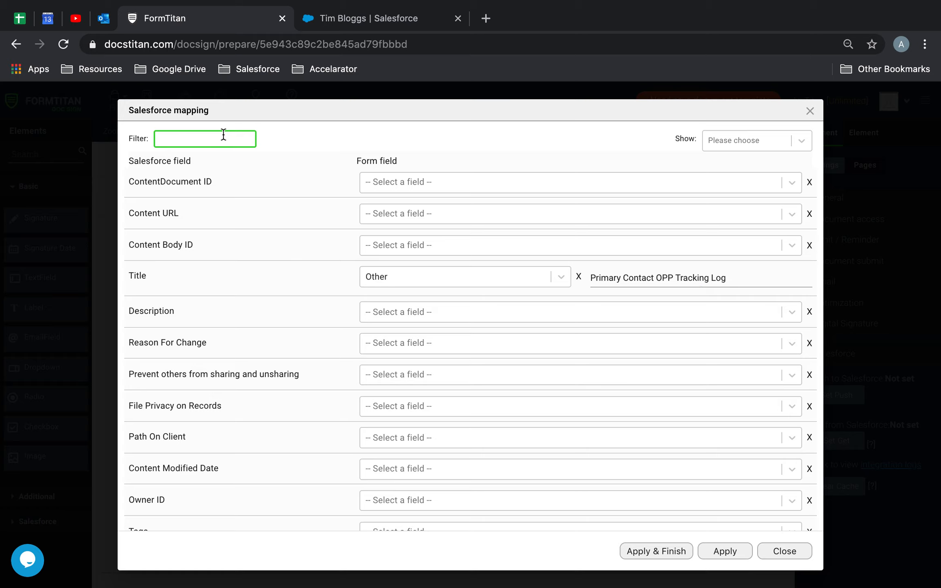
{"action": "type", "text": "ver"}
{"action": "left_click", "coordinate": [456, 325]}
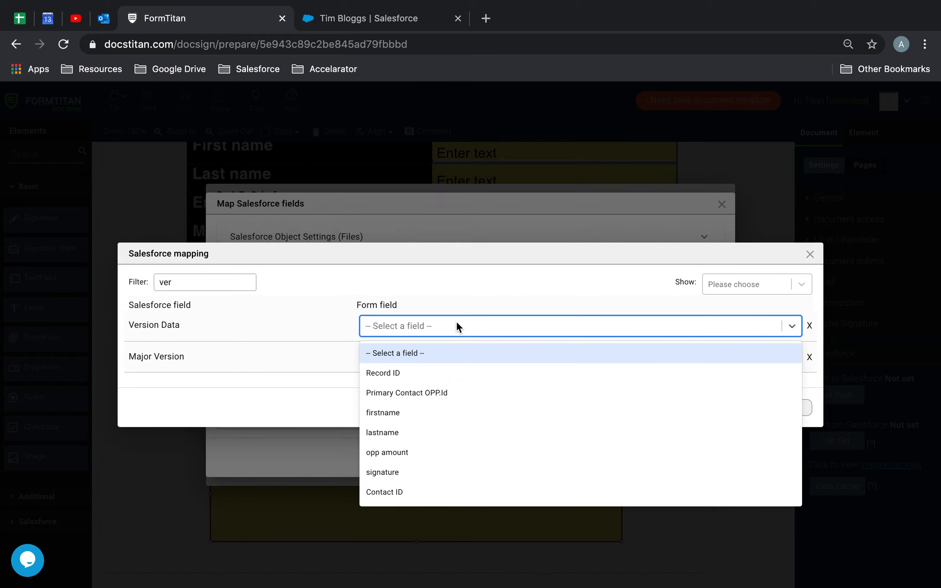
{"action": "type", "text": "trac"}
{"action": "left_click", "coordinate": [462, 353]}
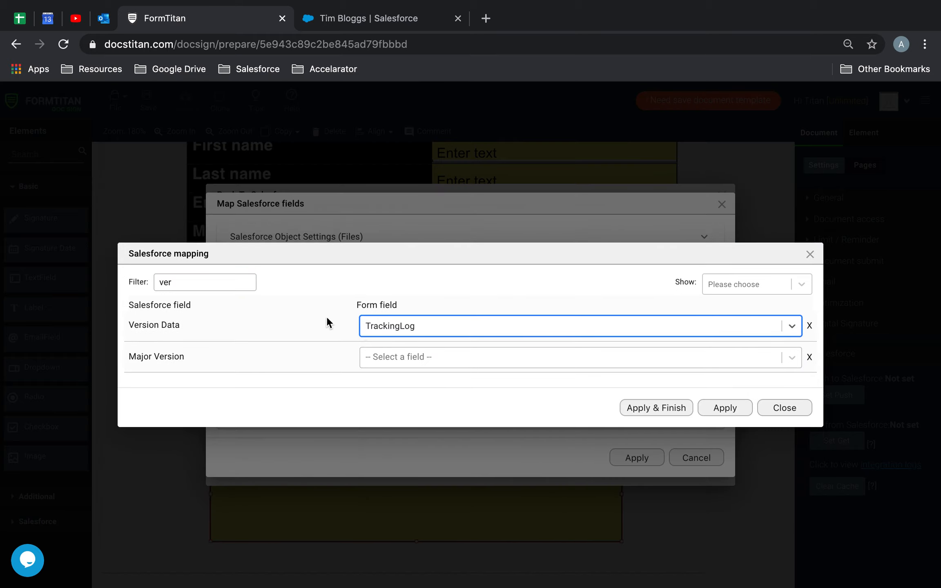
Find the First Publish Location ID field in the Salesforce mapping and map it to the Contact ID form field.
{"action": "double_click", "coordinate": [187, 287]}
{"action": "key", "text": "BackSpace"}
{"action": "type", "text": "fir"}
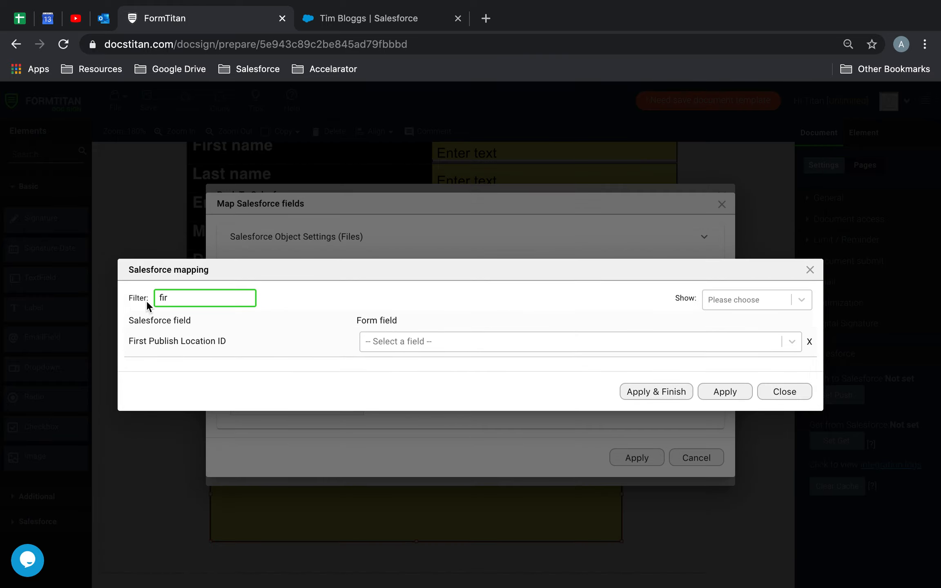
{"action": "left_click", "coordinate": [457, 342]}
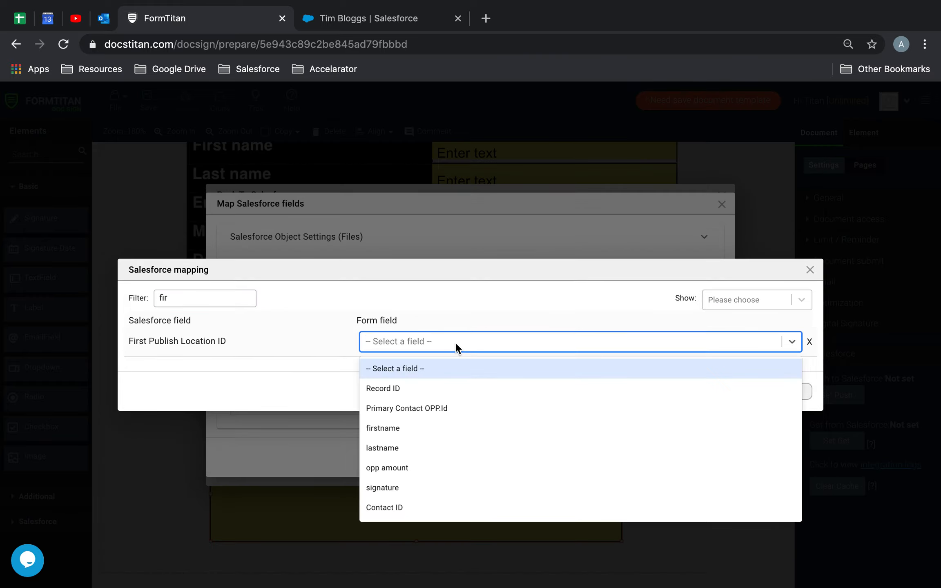
{"action": "left_click", "coordinate": [400, 510]}
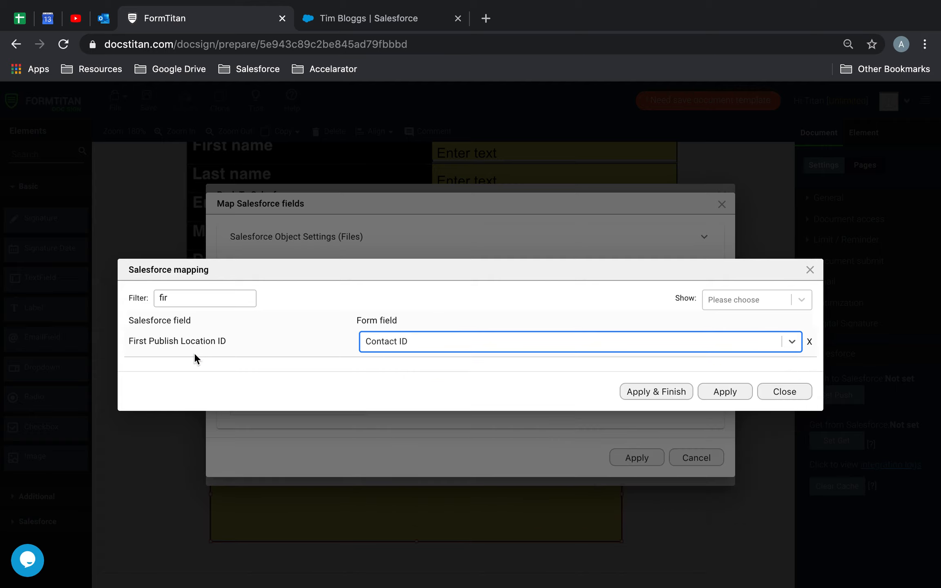
{"action": "left_click_drag", "start_coordinate": [128, 340], "coordinate": [235, 347]}
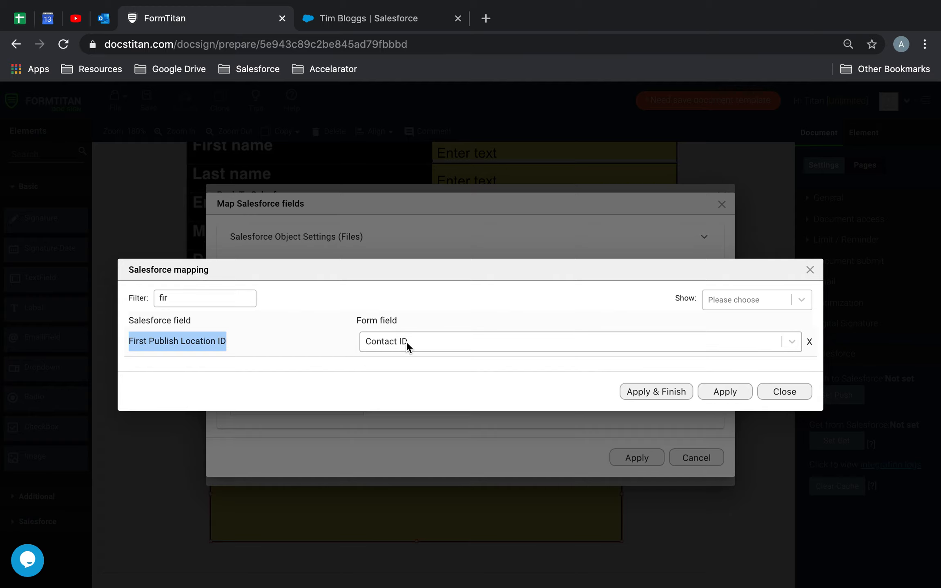
Review only the mapped fields, then apply and finish the push mapping and save the document.
{"action": "left_click", "coordinate": [751, 297]}
{"action": "left_click", "coordinate": [733, 346]}
{"action": "double_click", "coordinate": [172, 295]}
{"action": "key", "text": "BackSpace"}
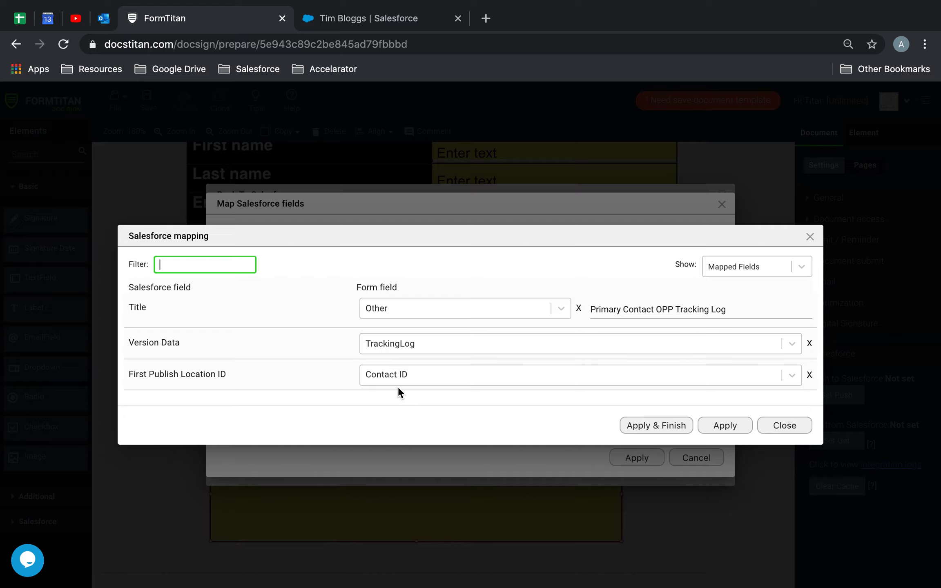
{"action": "left_click", "coordinate": [653, 426]}
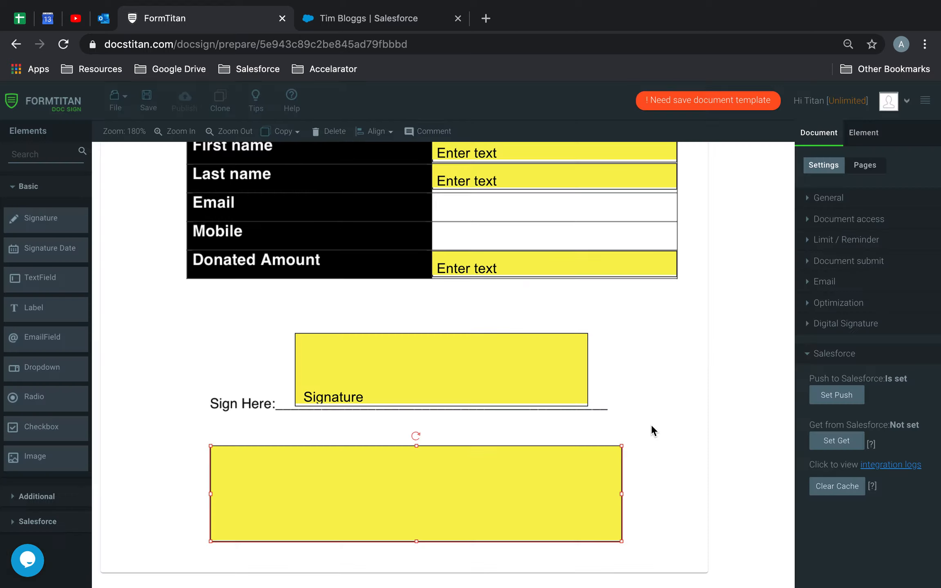
{"action": "left_click", "coordinate": [139, 105]}
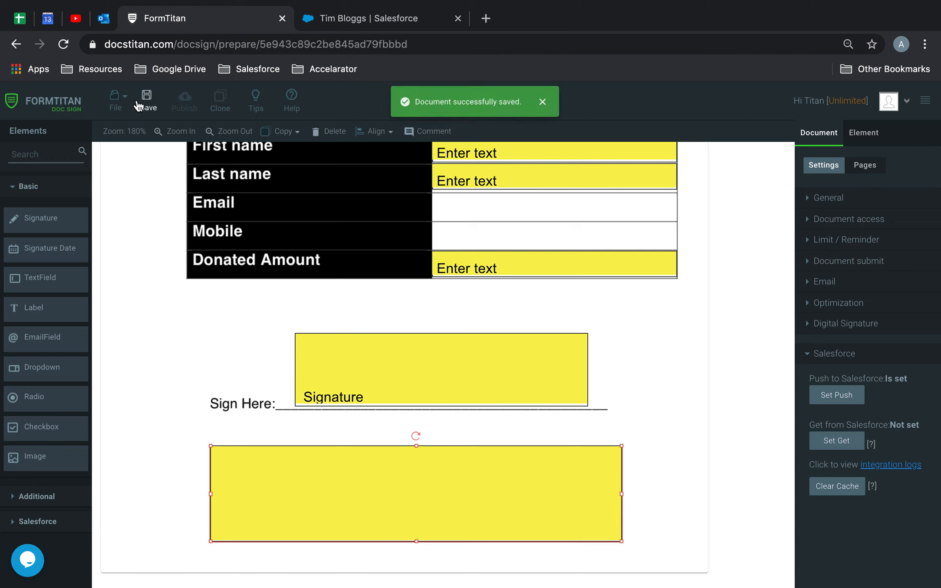
Switch to Salesforce, open the Titan Opportunity record and submit an FT Generate Document request from it.
{"action": "left_click", "coordinate": [394, 20]}
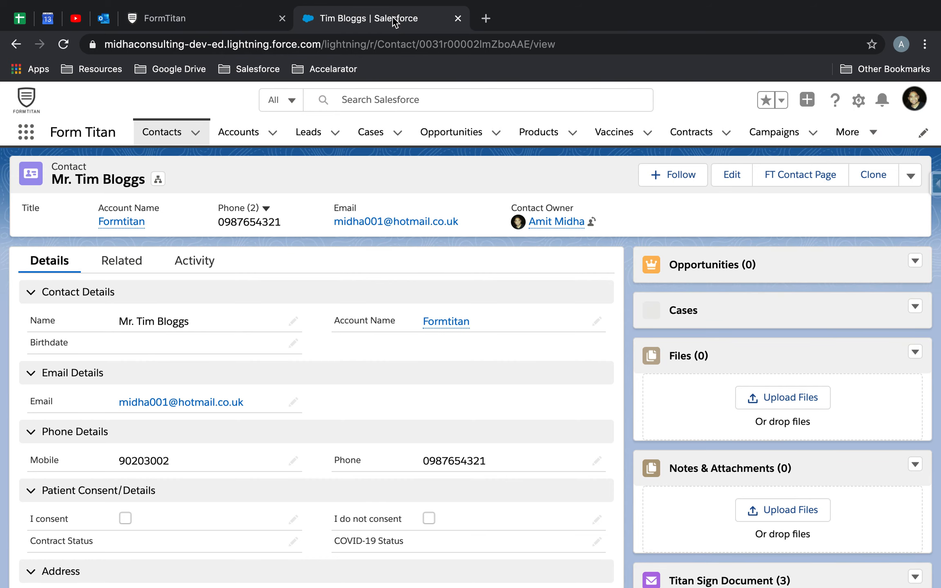
{"action": "left_click", "coordinate": [453, 134]}
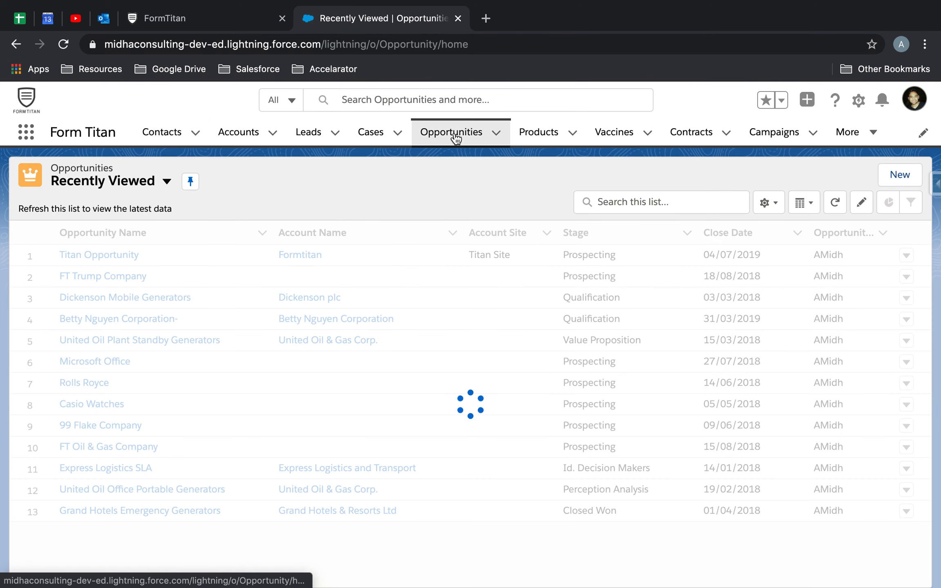
{"action": "left_click", "coordinate": [105, 255]}
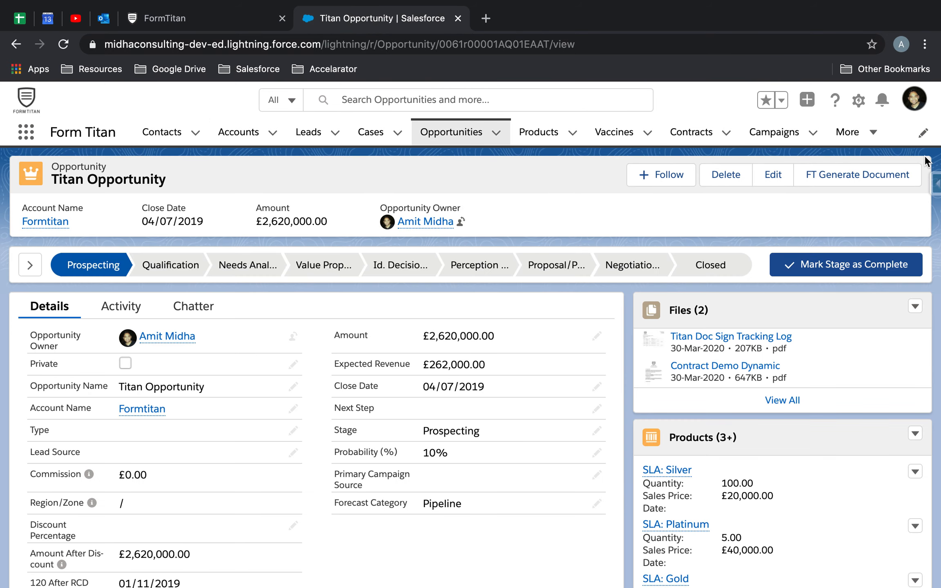
{"action": "left_click", "coordinate": [872, 175]}
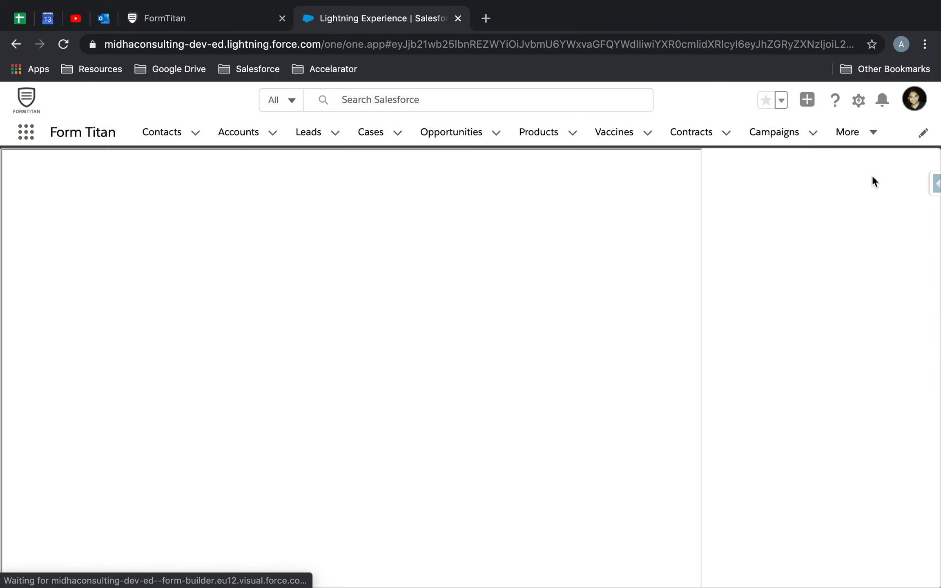
{"action": "left_click", "coordinate": [378, 292]}
{"action": "left_click", "coordinate": [379, 326]}
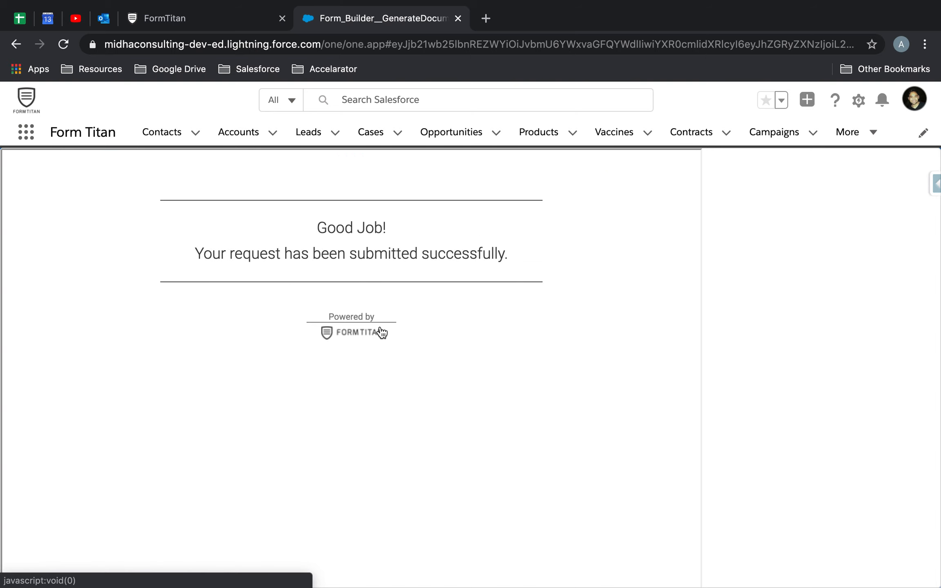
Switch to Outlook, show the Formtitan mail folder and reload the mailbox.
{"action": "left_click", "coordinate": [103, 18]}
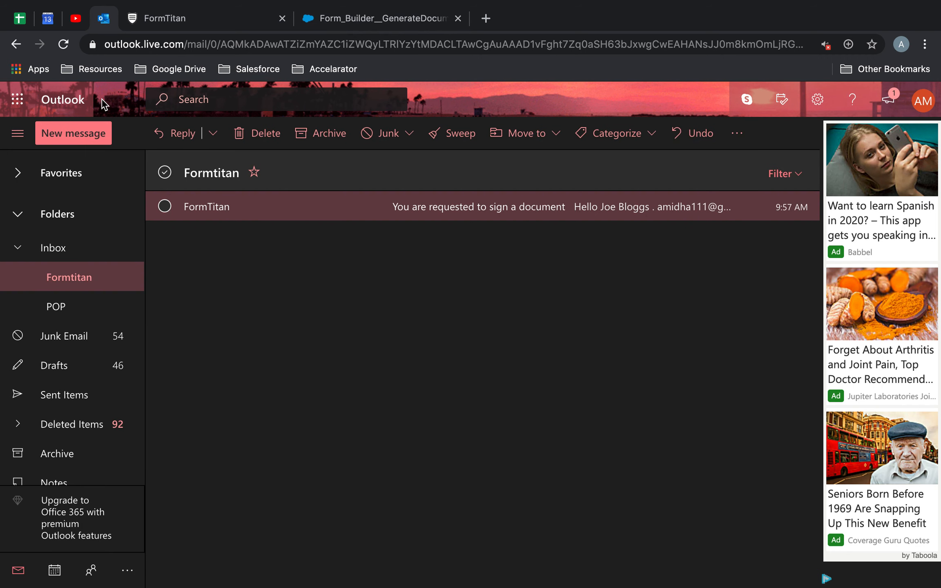
{"action": "left_click", "coordinate": [86, 282]}
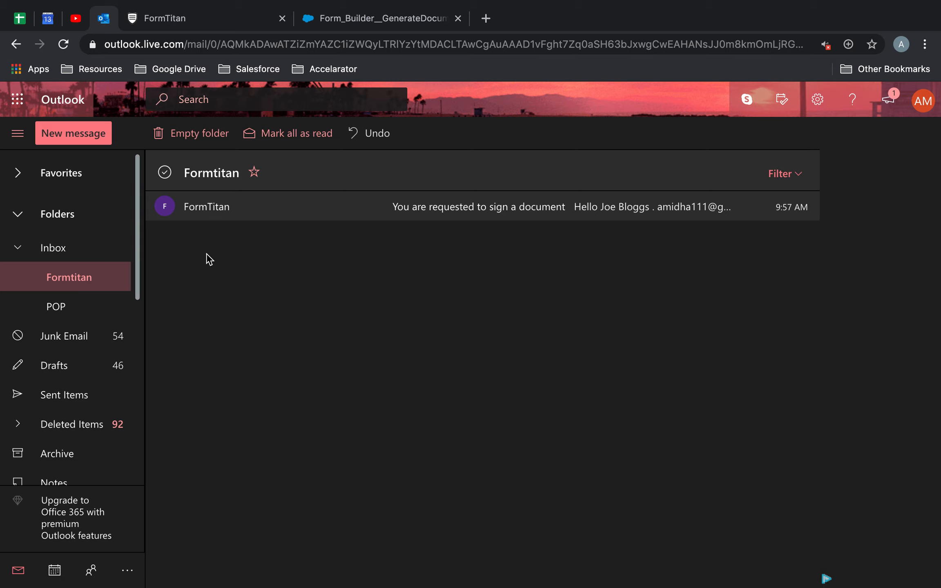
{"action": "left_click", "coordinate": [420, 44]}
{"action": "key", "text": "Return"}
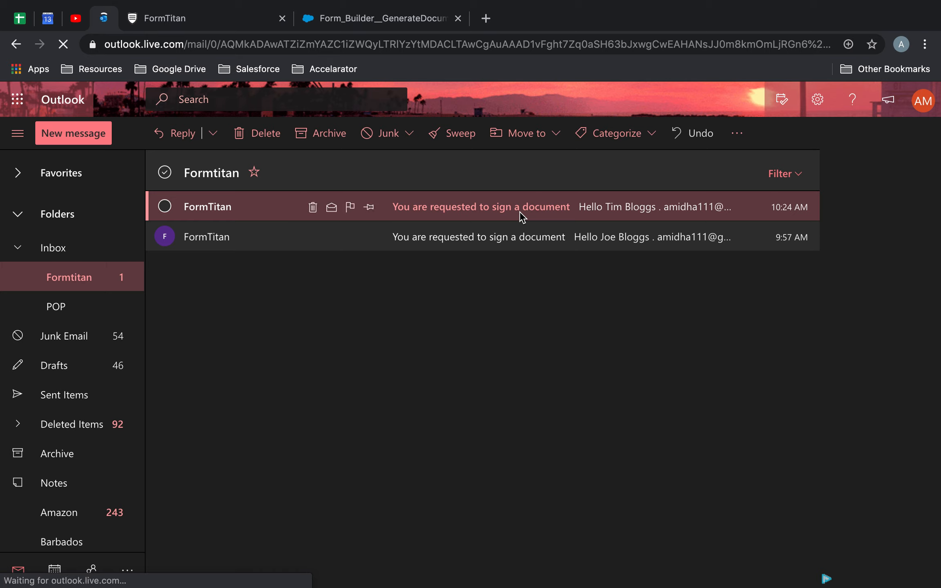
Open the newest signature request email and open its Tracking Log demo link in an incognito window.
{"action": "left_click", "coordinate": [521, 210]}
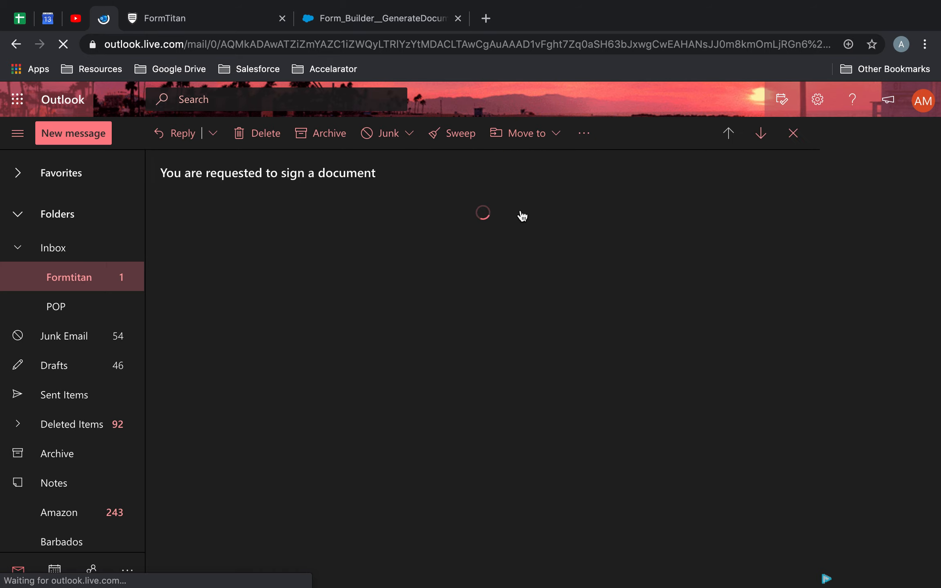
{"action": "scroll", "coordinate": [511, 236], "scroll_direction": "down", "scroll_amount": 4}
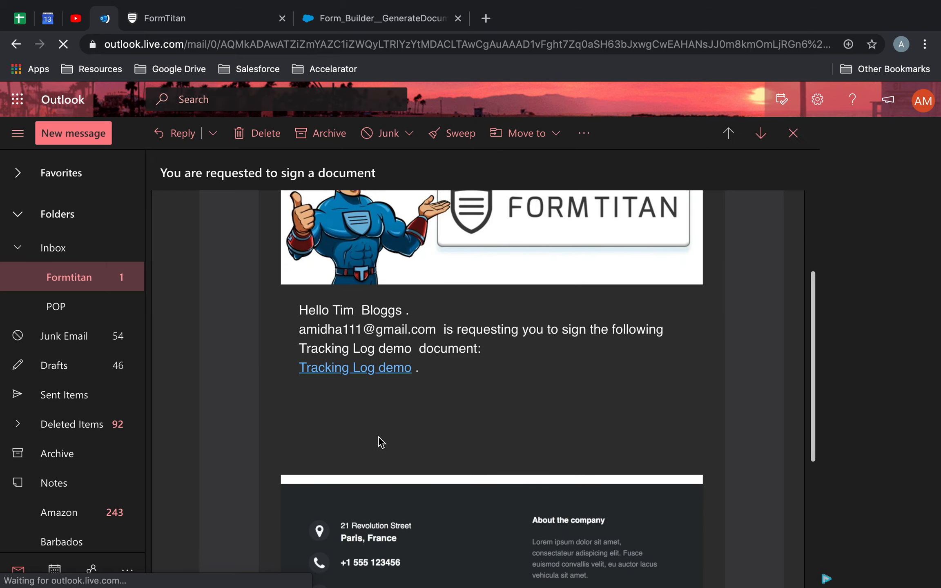
{"action": "right_click", "coordinate": [375, 368]}
{"action": "left_click", "coordinate": [459, 402]}
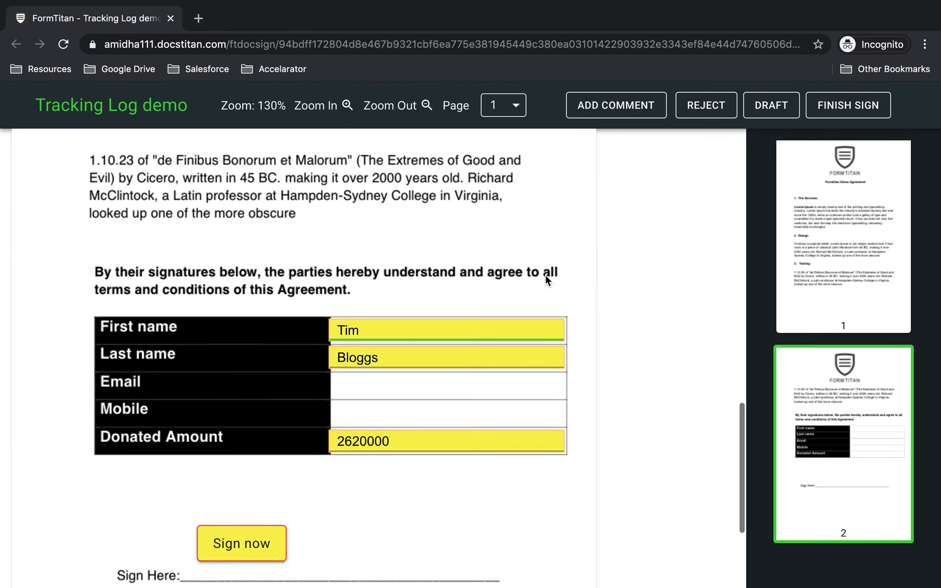
Examine the contact ID filled into the text field below the signature line on page 2.
{"action": "scroll", "coordinate": [388, 392], "scroll_direction": "down", "scroll_amount": 3}
{"action": "left_click", "coordinate": [261, 478]}
{"action": "left_click_drag", "start_coordinate": [262, 479], "coordinate": [120, 478]}
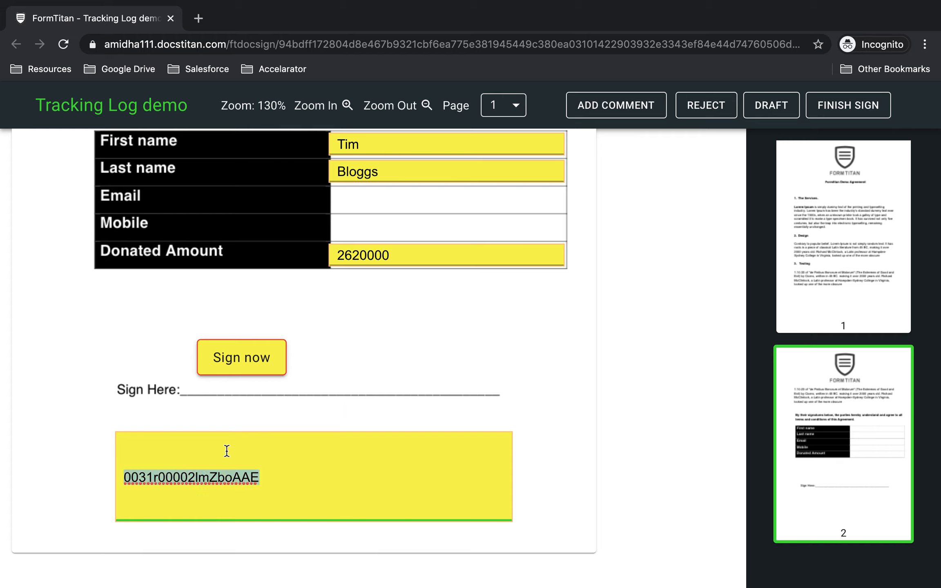
{"action": "left_click", "coordinate": [301, 470]}
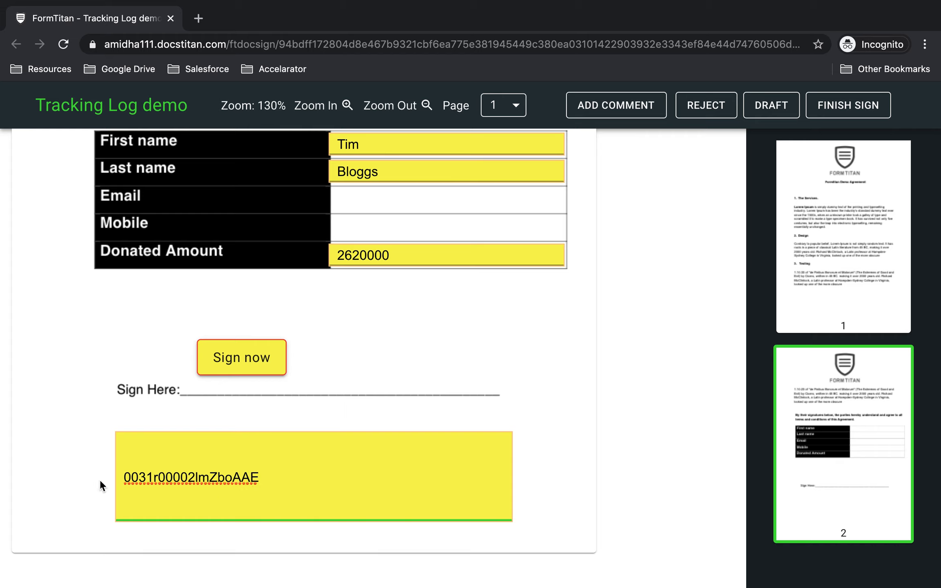
Sign the document on the Sign Here line with the signer's generated name signature.
{"action": "left_click", "coordinate": [248, 357]}
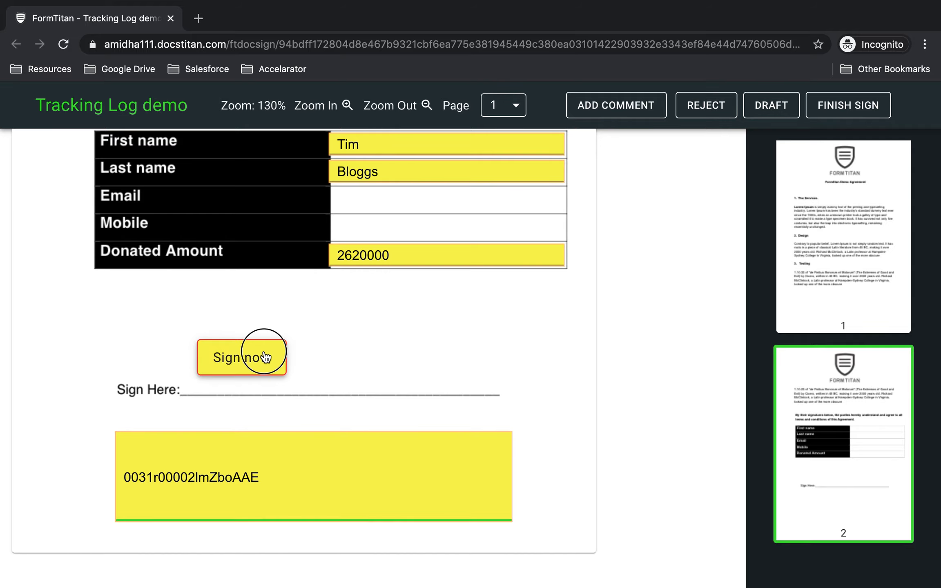
{"action": "left_click", "coordinate": [264, 356]}
{"action": "left_click", "coordinate": [682, 402]}
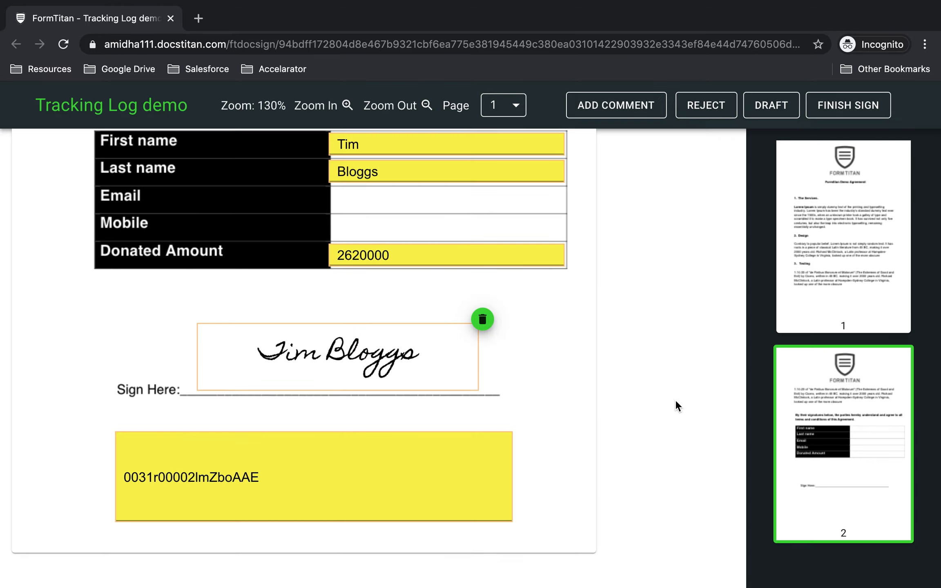
Switch to Salesforce, open the signer's contact record and highlight its record ID in the page address for comparison.
{"action": "key", "text": "ctrl+Left"}
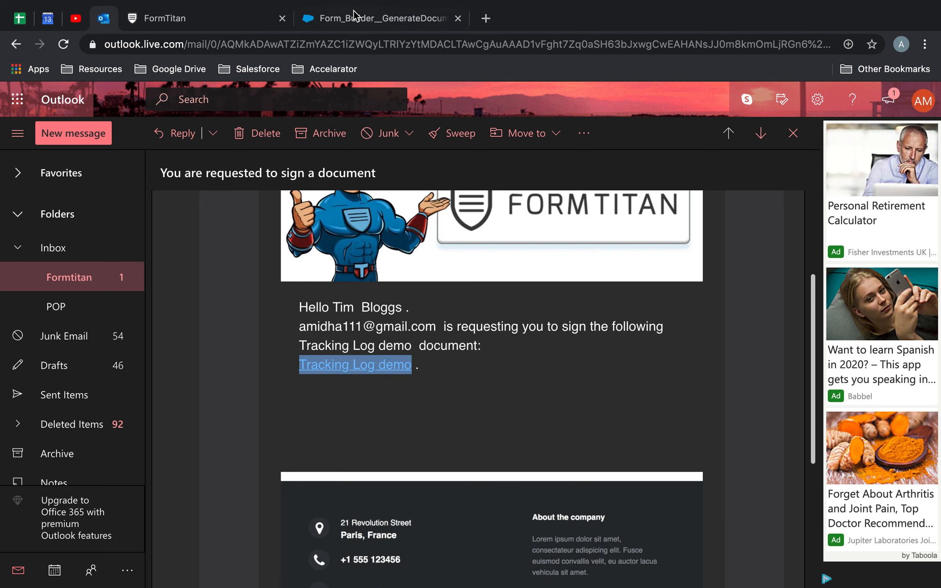
{"action": "left_click", "coordinate": [358, 16]}
{"action": "left_click", "coordinate": [449, 139]}
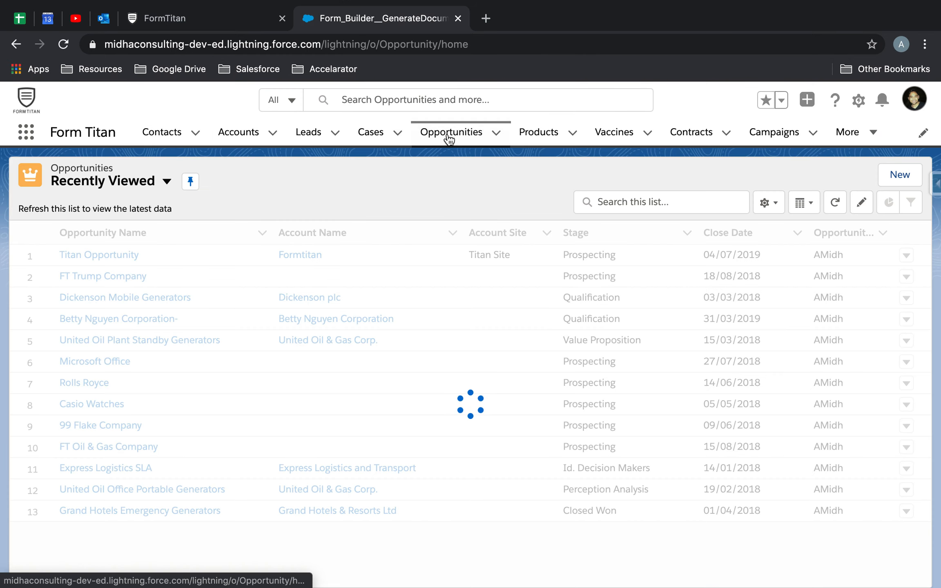
{"action": "left_click", "coordinate": [167, 129]}
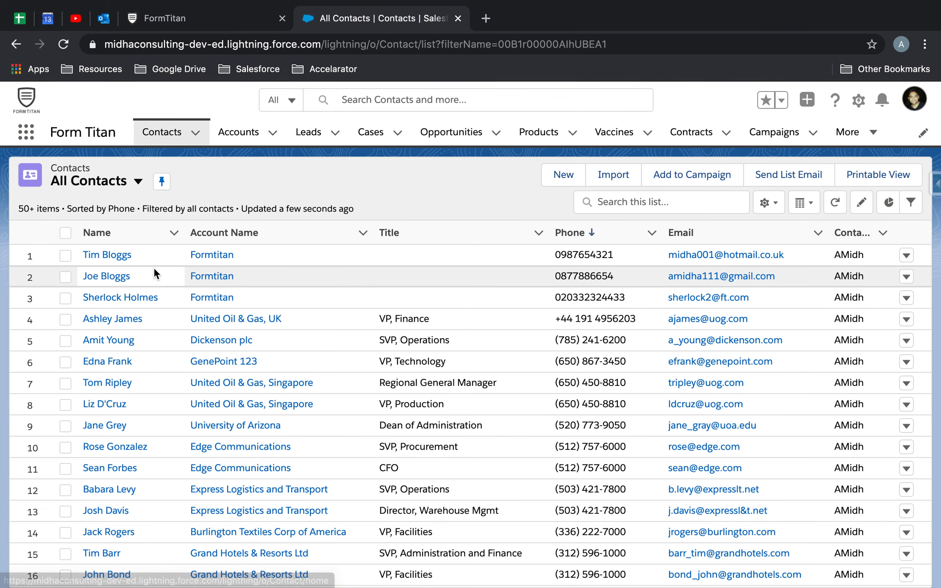
{"action": "left_click", "coordinate": [136, 251]}
{"action": "double_click", "coordinate": [460, 39]}
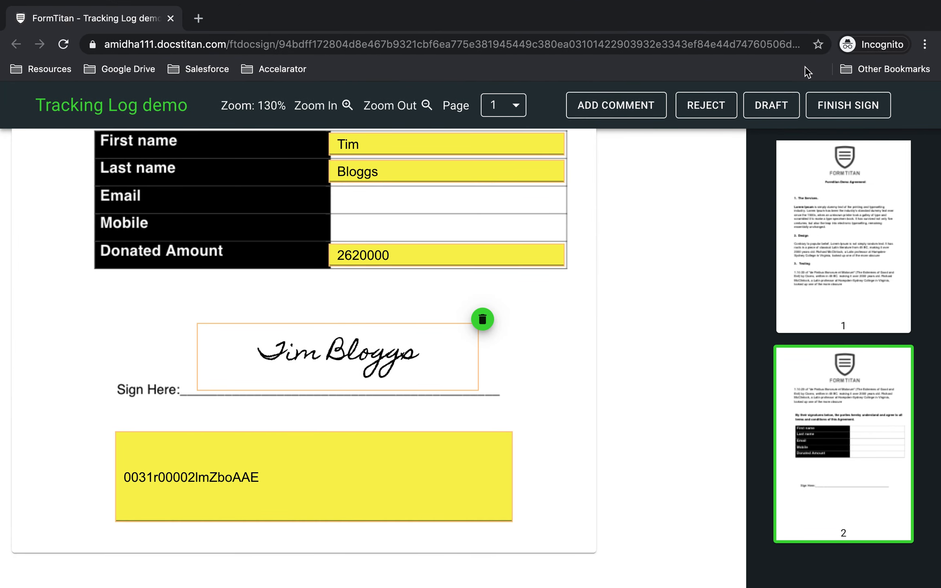
Finish signing the document, return to the FormTitan Doc Sign builder and open the Salesforce integration logs.
{"action": "left_click", "coordinate": [834, 107]}
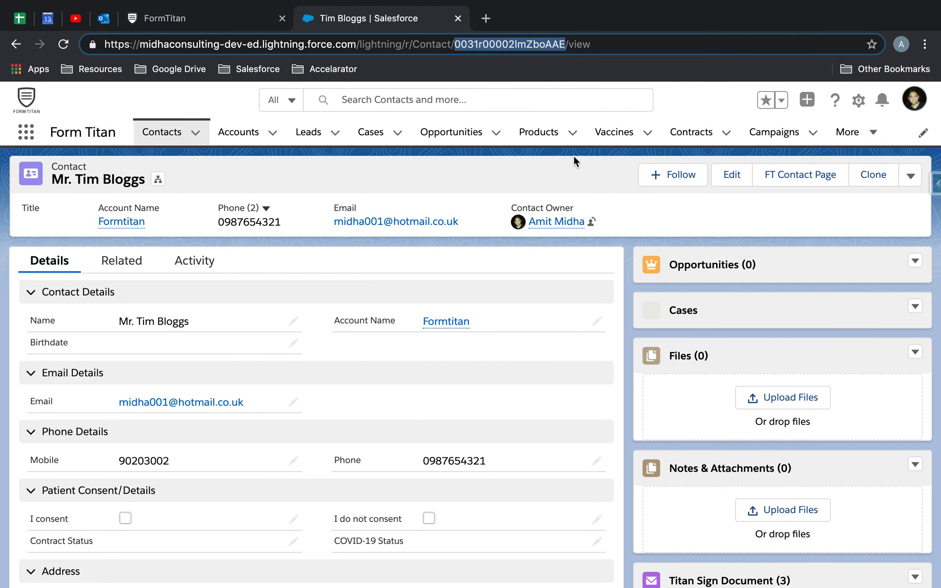
{"action": "left_click", "coordinate": [189, 19]}
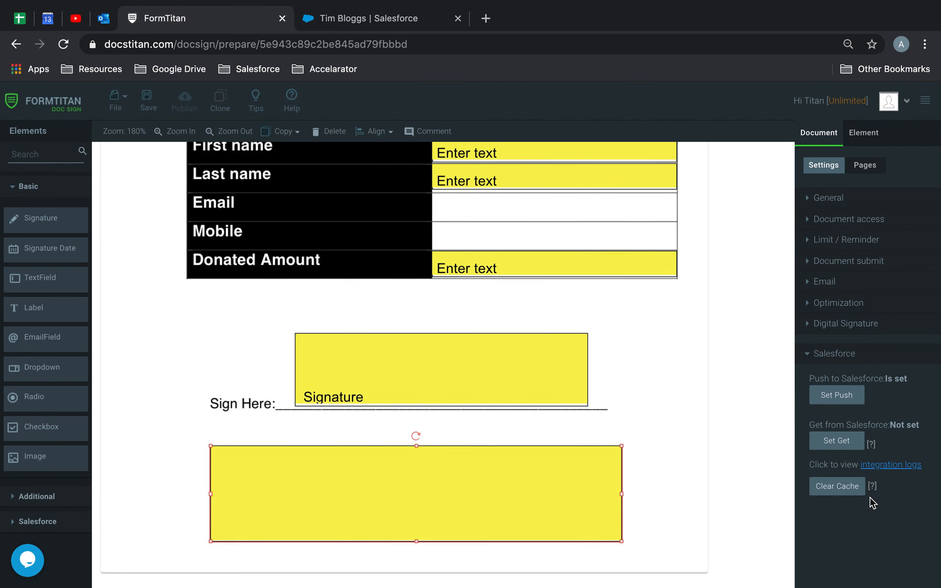
{"action": "left_click", "coordinate": [901, 464]}
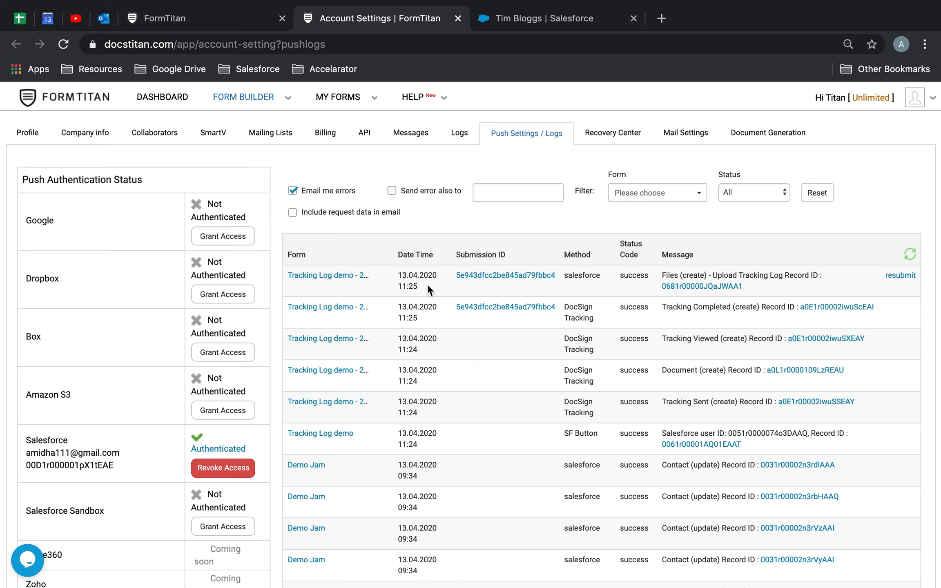
Return to Salesforce, reopen the signer's contact record from All Contacts and preview the Primary Contact OPP Tracking Log file.
{"action": "left_click", "coordinate": [173, 19]}
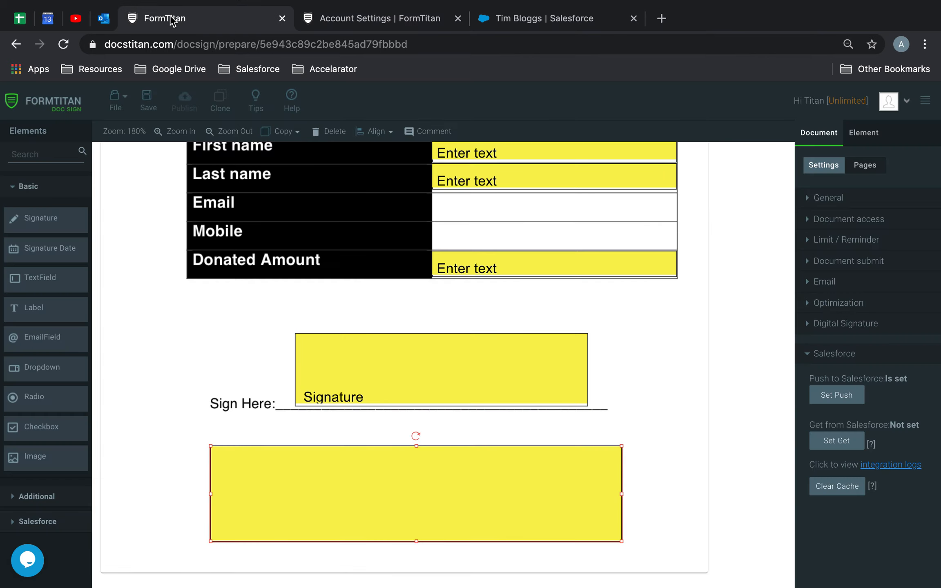
{"action": "left_click", "coordinate": [506, 16]}
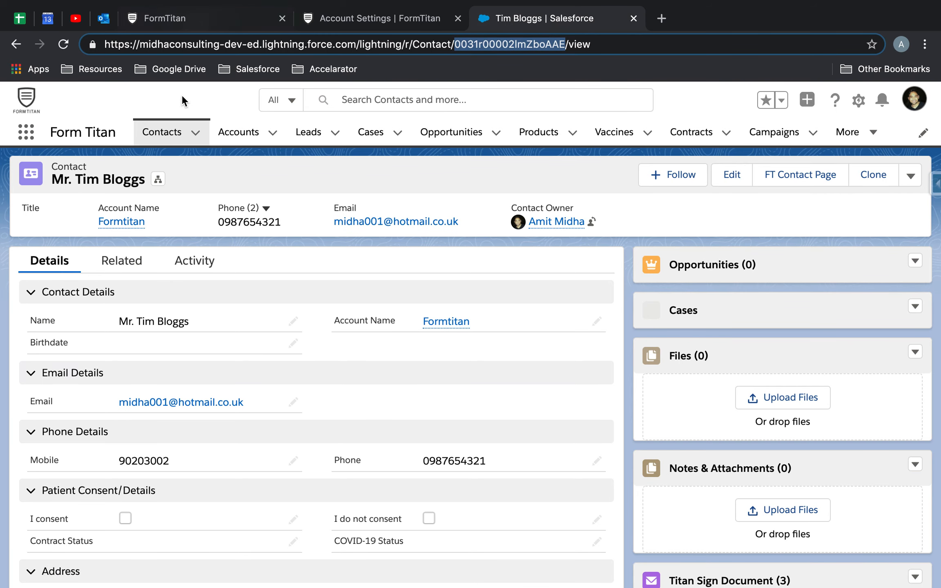
{"action": "left_click", "coordinate": [165, 138]}
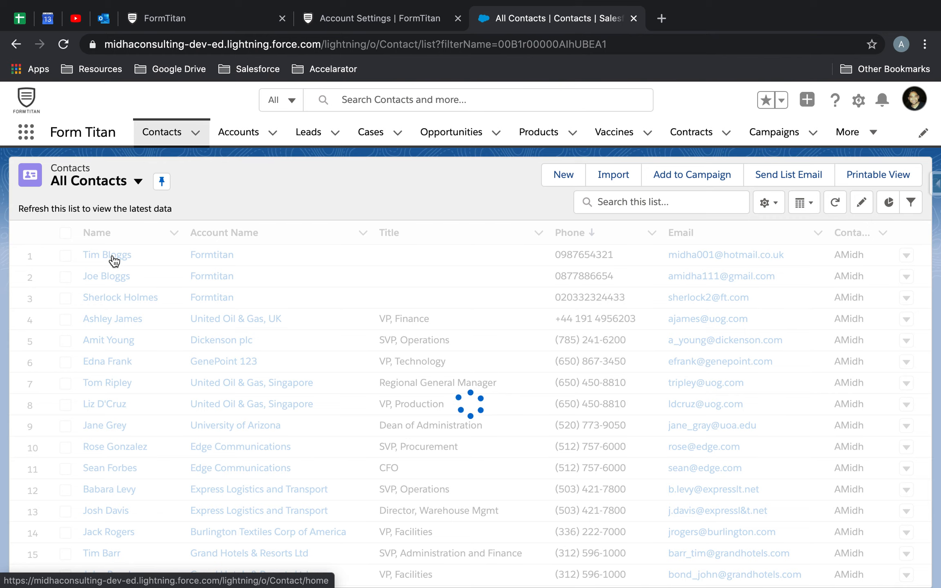
{"action": "left_click", "coordinate": [107, 255]}
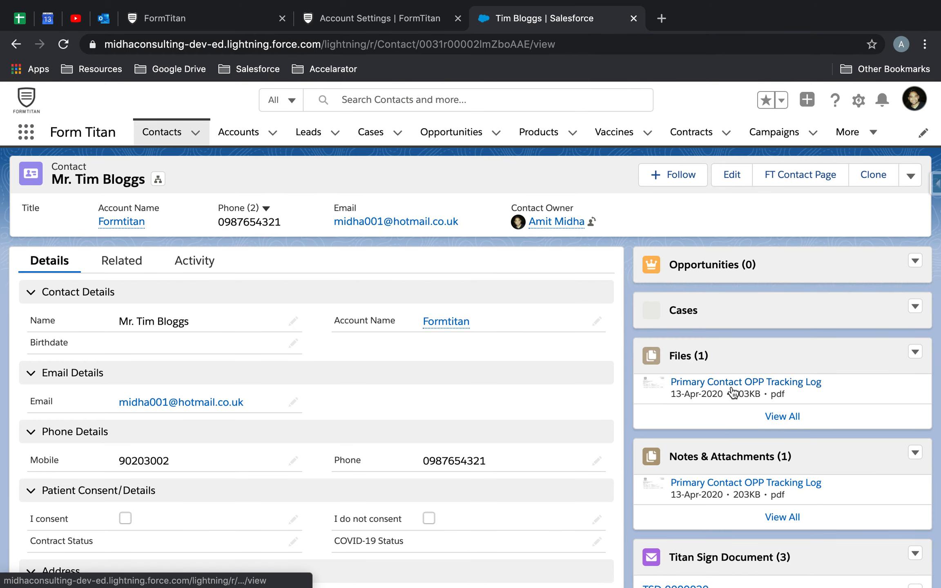
{"action": "left_click", "coordinate": [732, 386]}
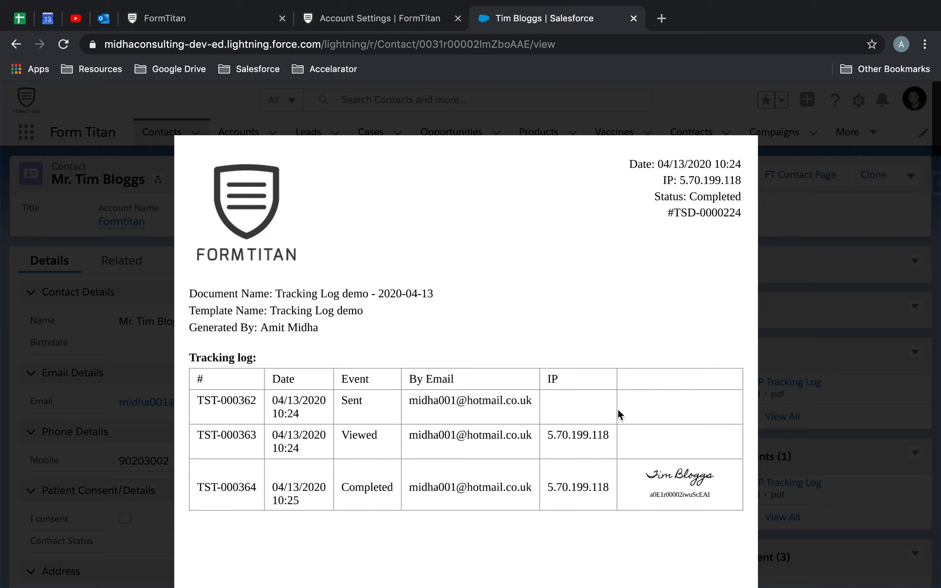
{"action": "mouse_move", "coordinate": [558, 12]}
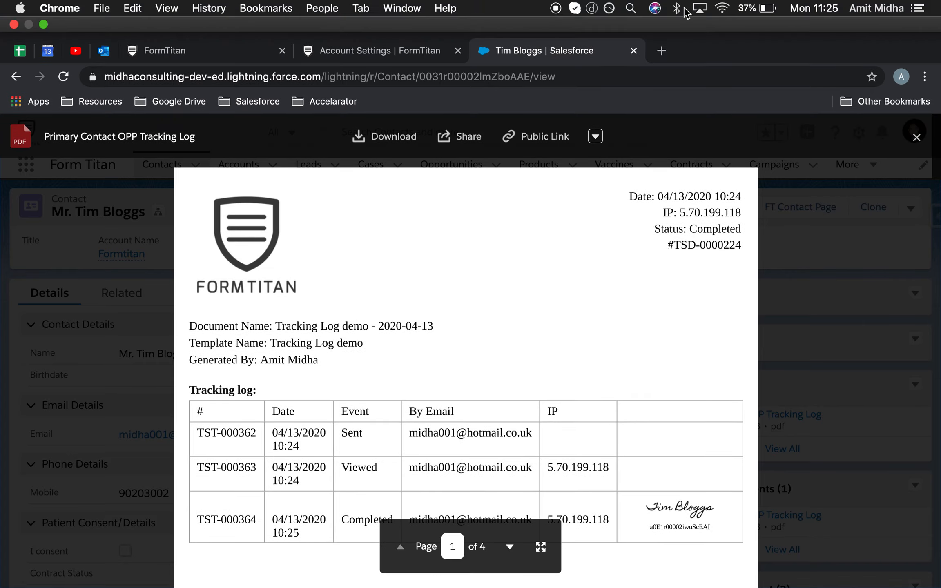